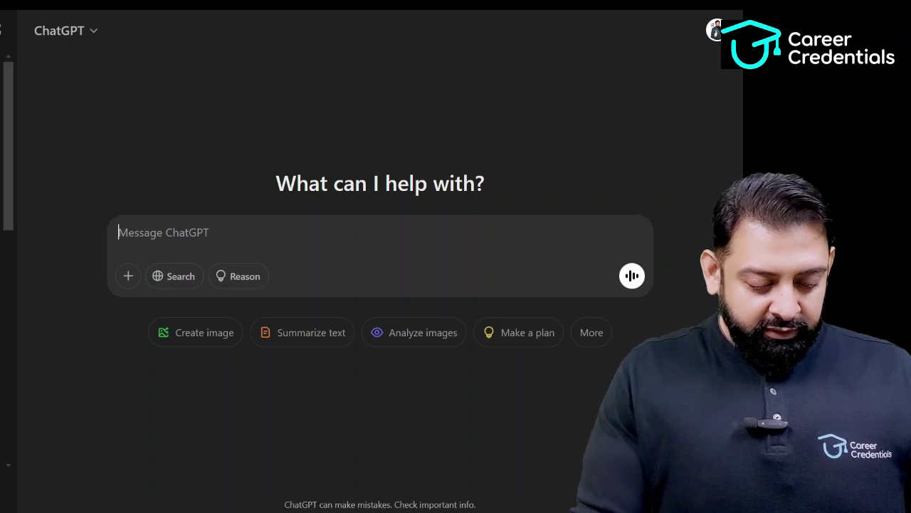
Step: Begin a prompt in the message box with "i am new to chatgpt tell me what you can"
text(h)
key(BackSpace)
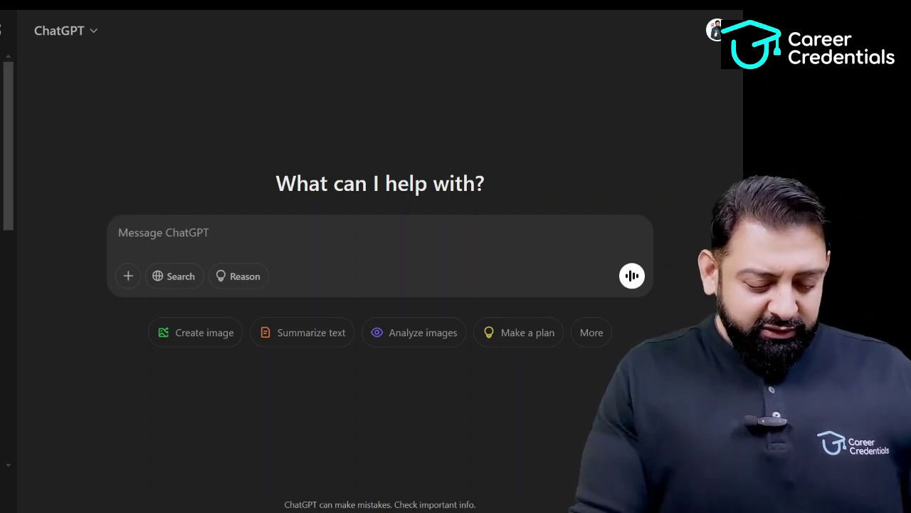
text(i am new )
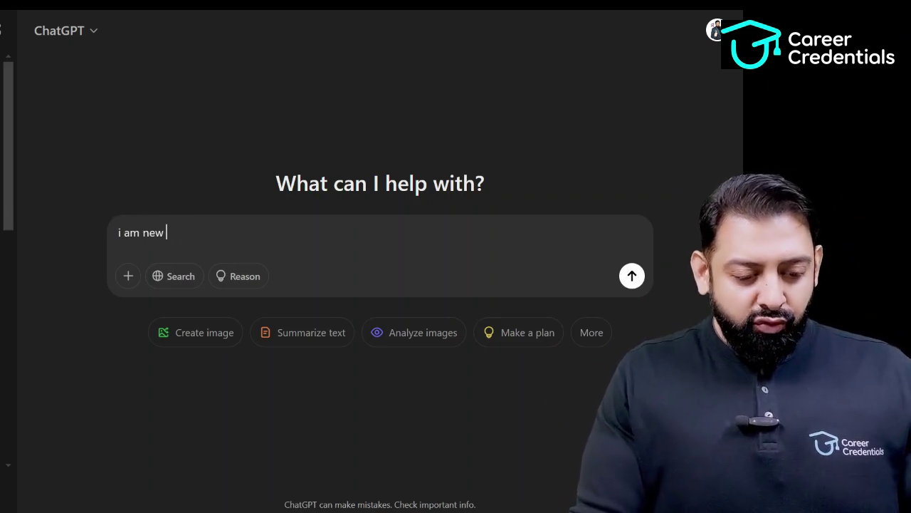
text(to chat)
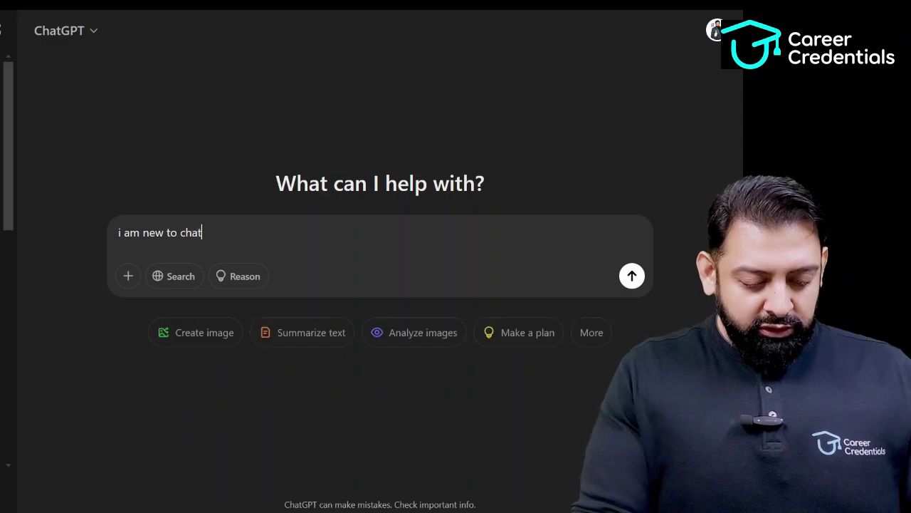
text(gpt )
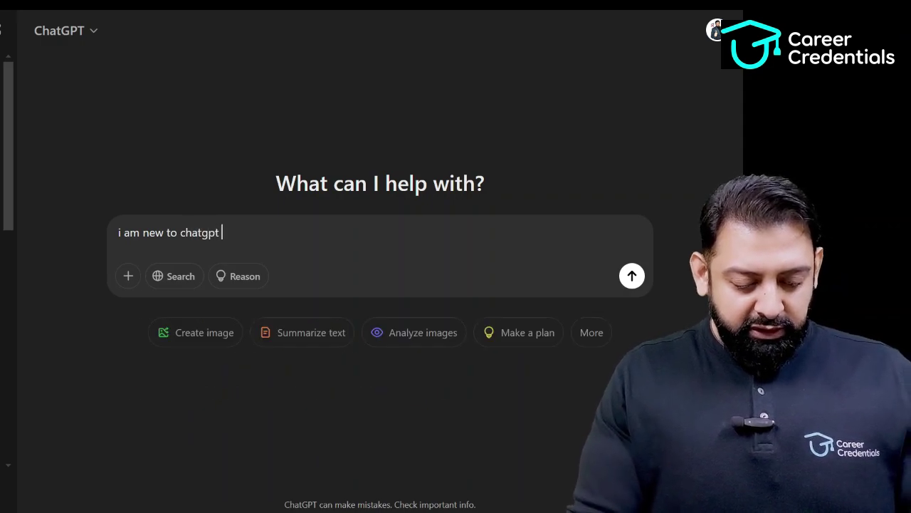
text(tell me what)
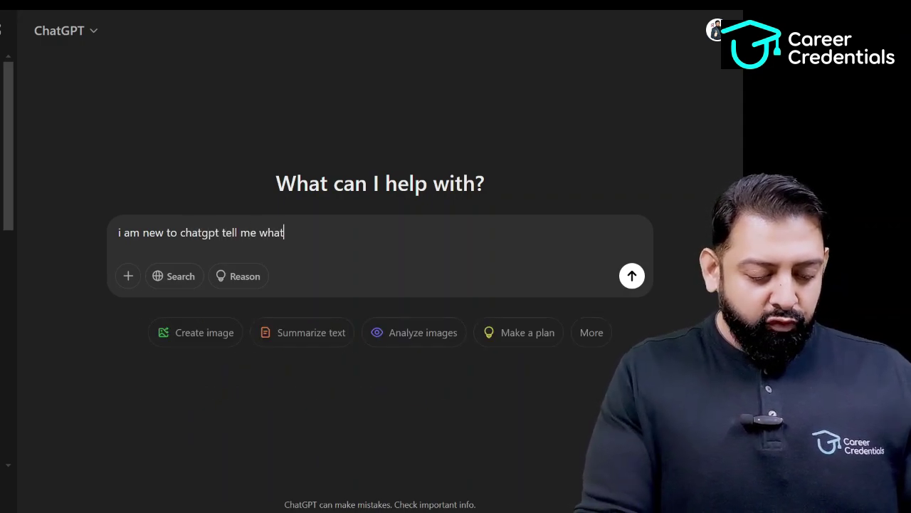
text( you can)
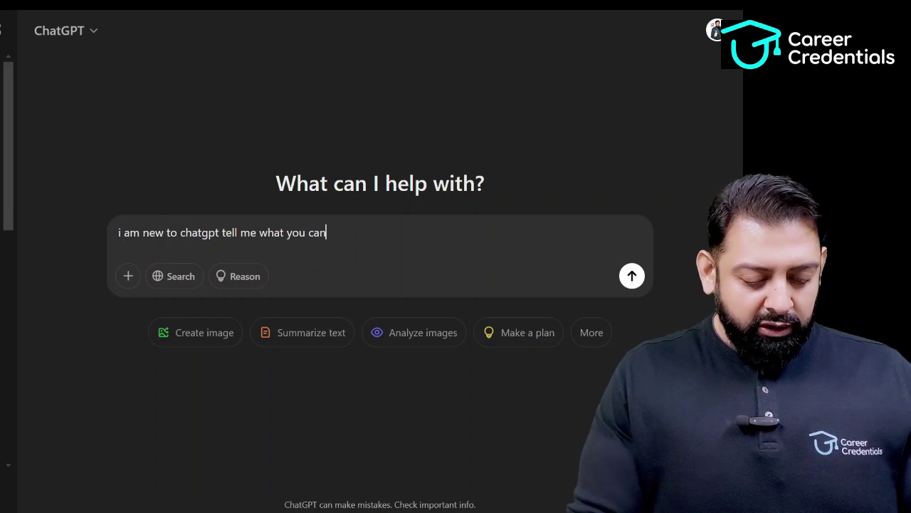
Step: Continue the prompt with "do,i am a student of enggineering" to give the background
text(do,i a)
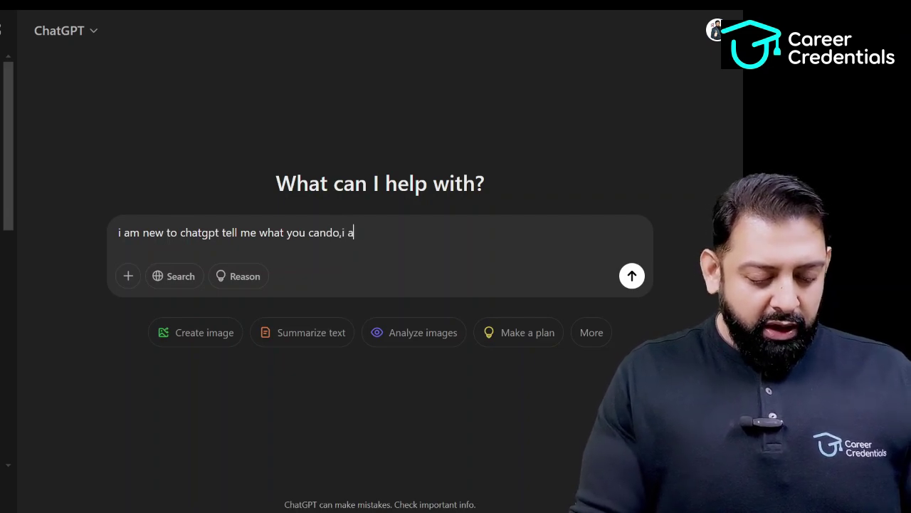
text(m a student)
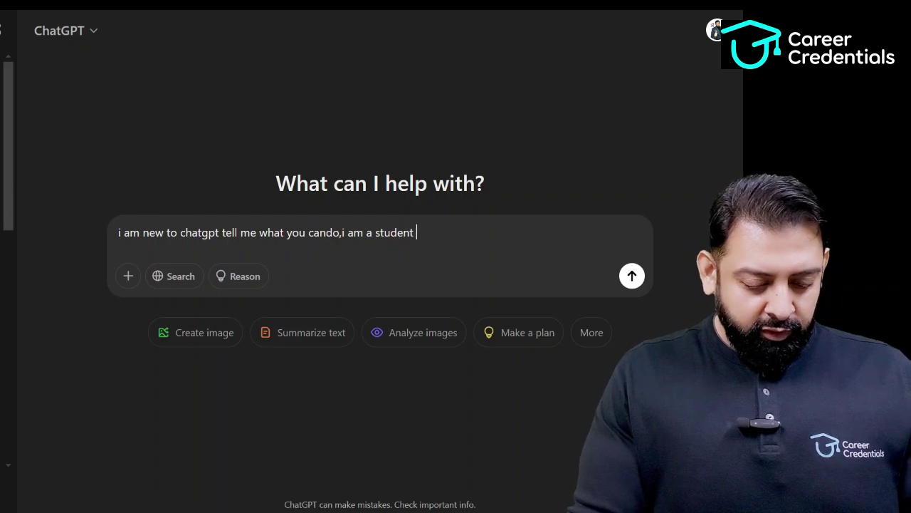
text( of e)
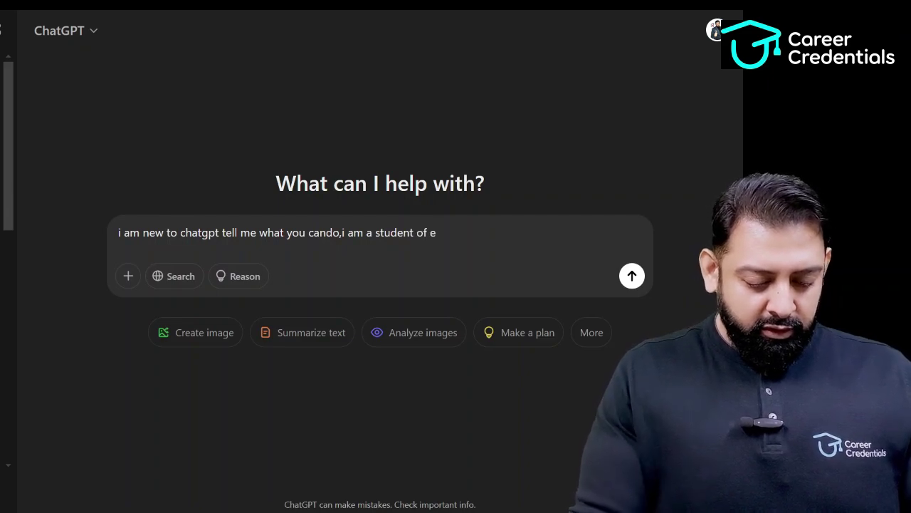
text(nggineerin)
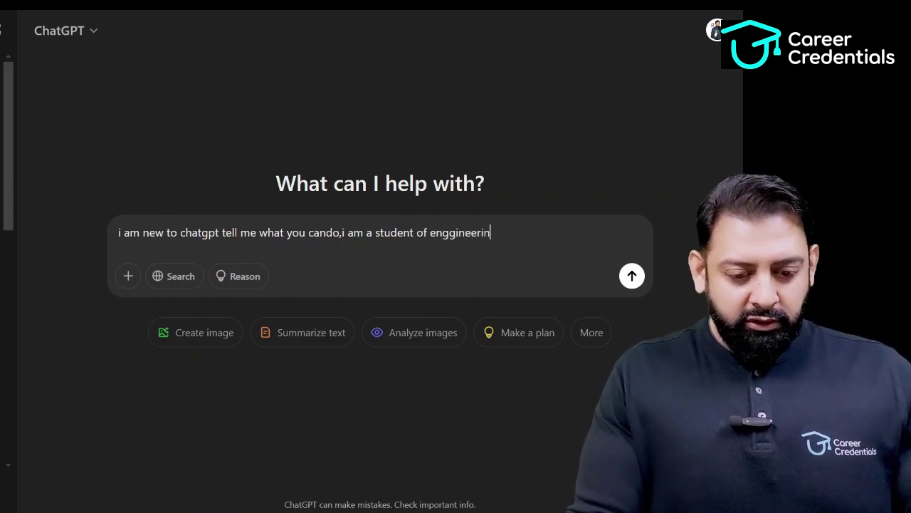
text(g )
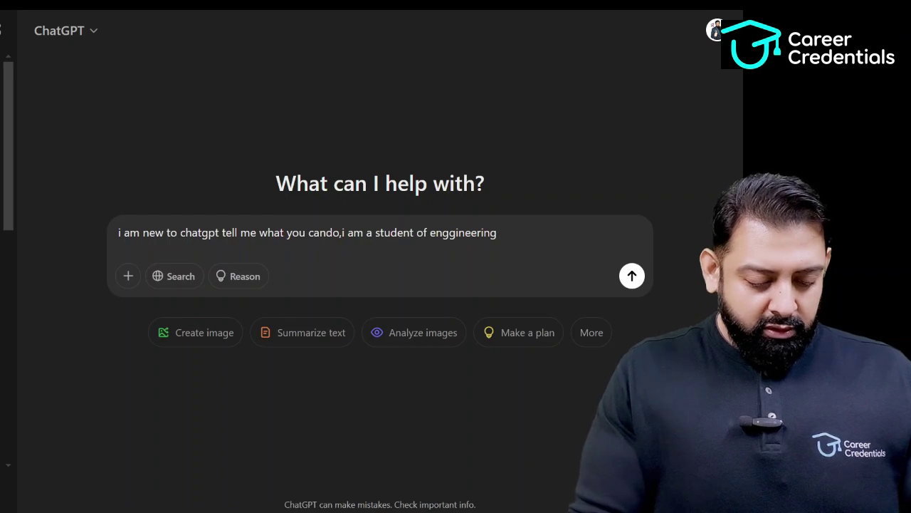
Step: Add the request "tell me in bullets what you can do for me" to the prompt
text(t)
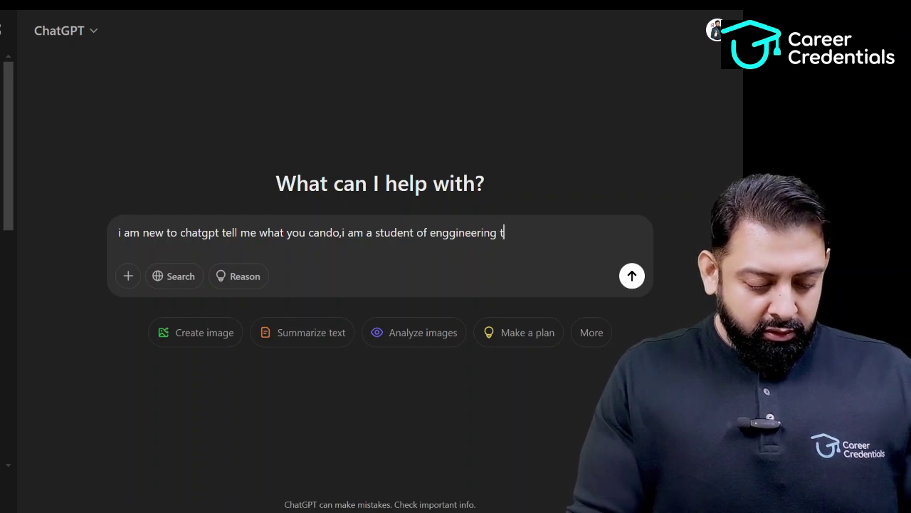
text(ell me in b)
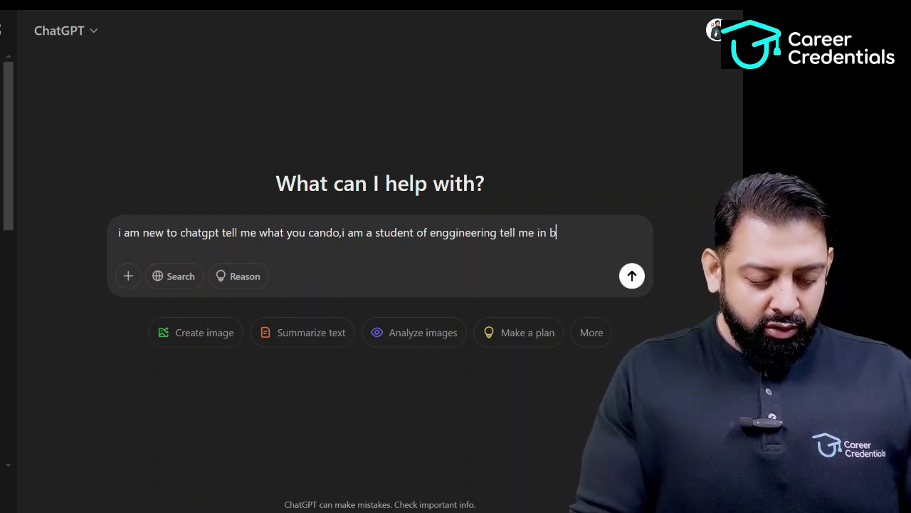
text(ullets wha)
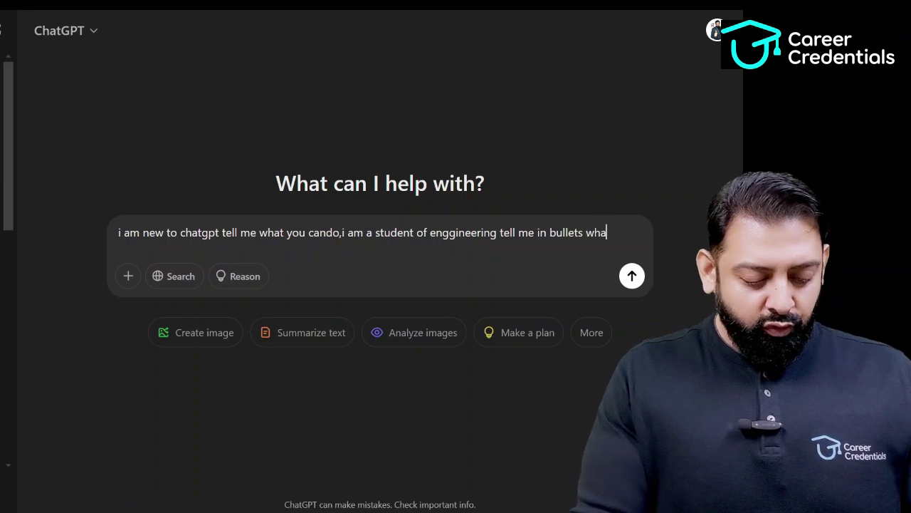
text(t you can )
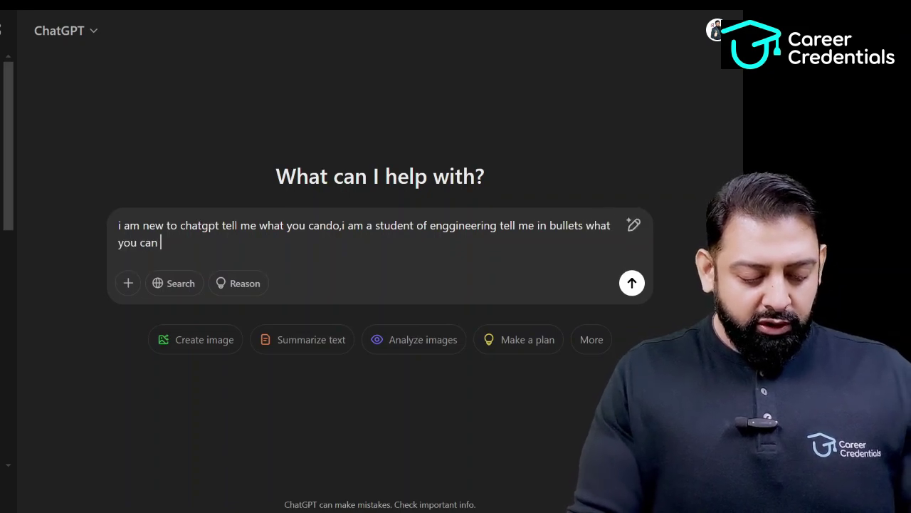
text(do for me )
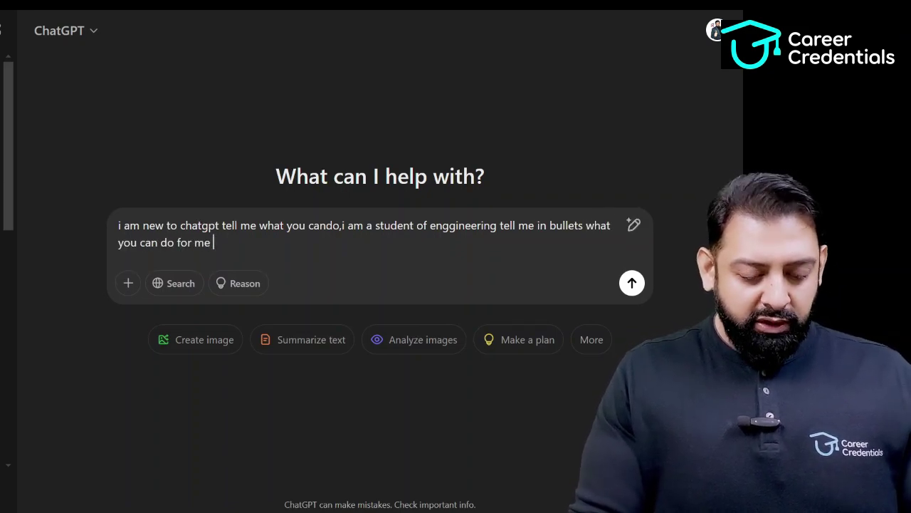
Step: Finish the prompt with the language instruction ",keep english simple as i m not great with it"
text(,keep )
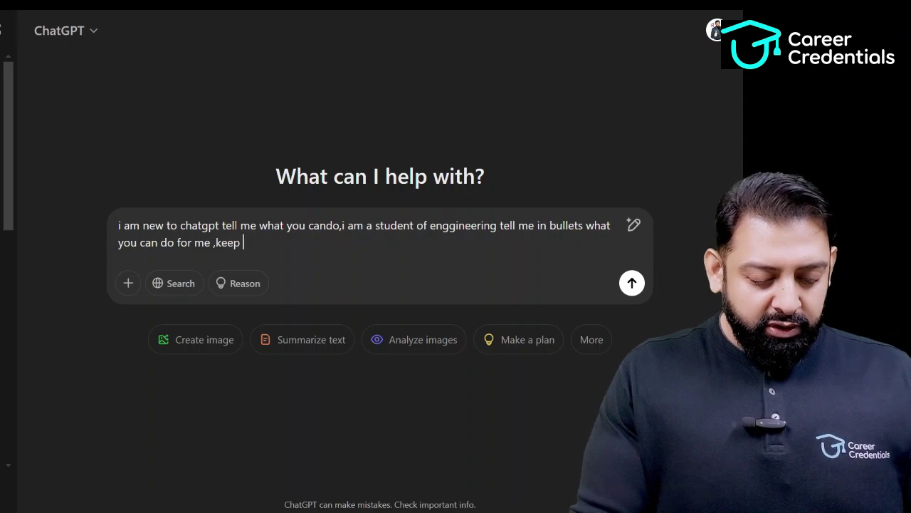
text(english simple)
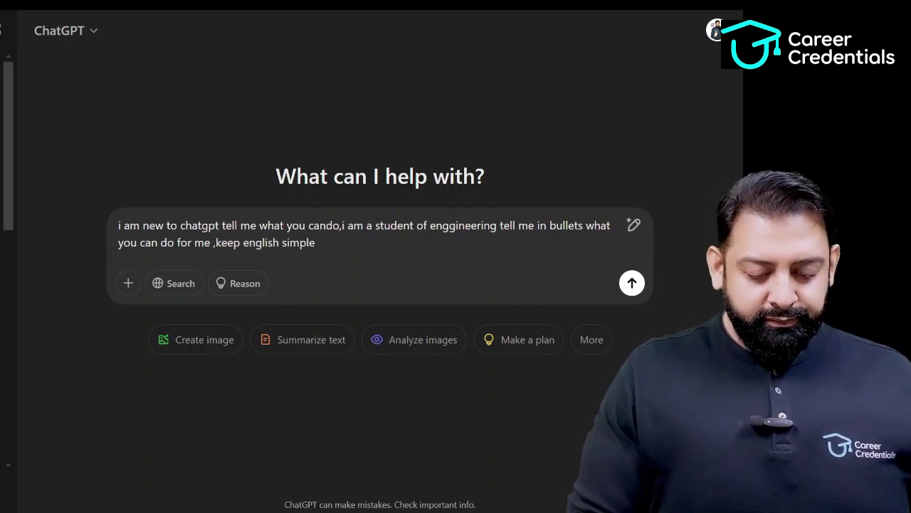
text( ans)
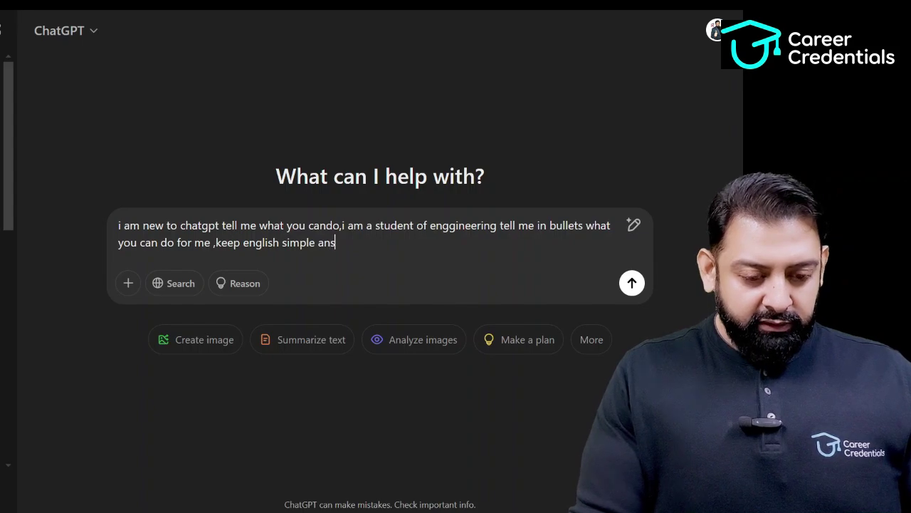
key(BackSpace)
key(BackSpace)
text(s i)
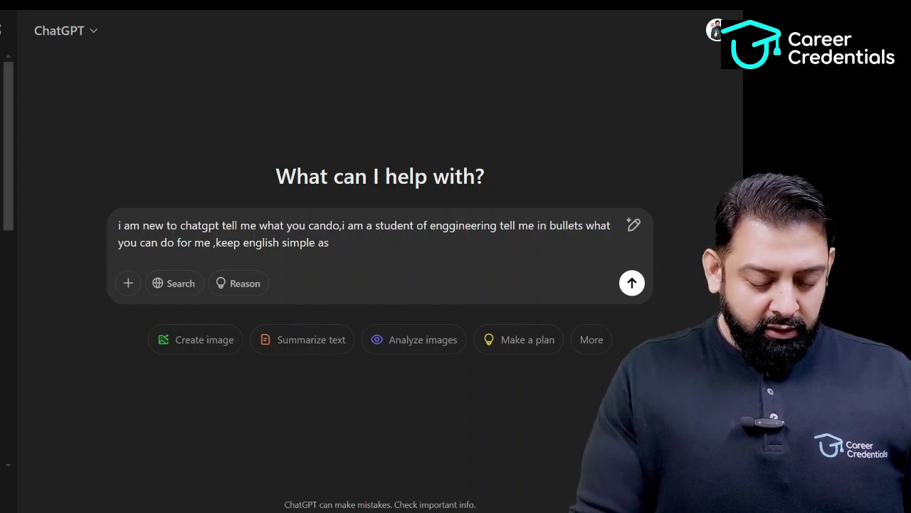
text( m not )
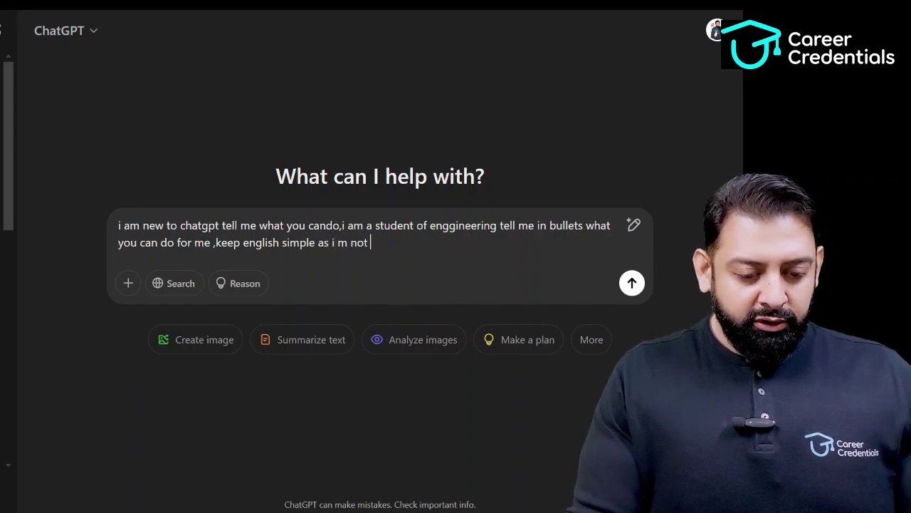
text(great wi)
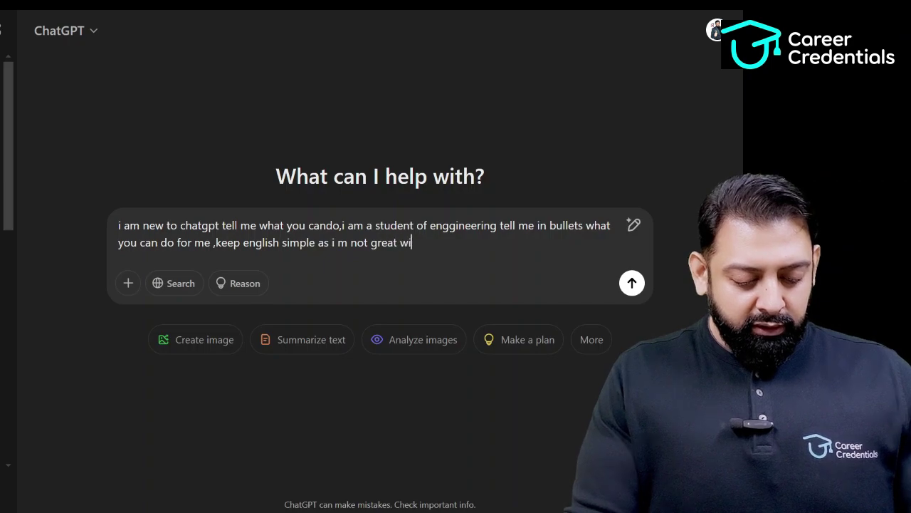
text(th i)
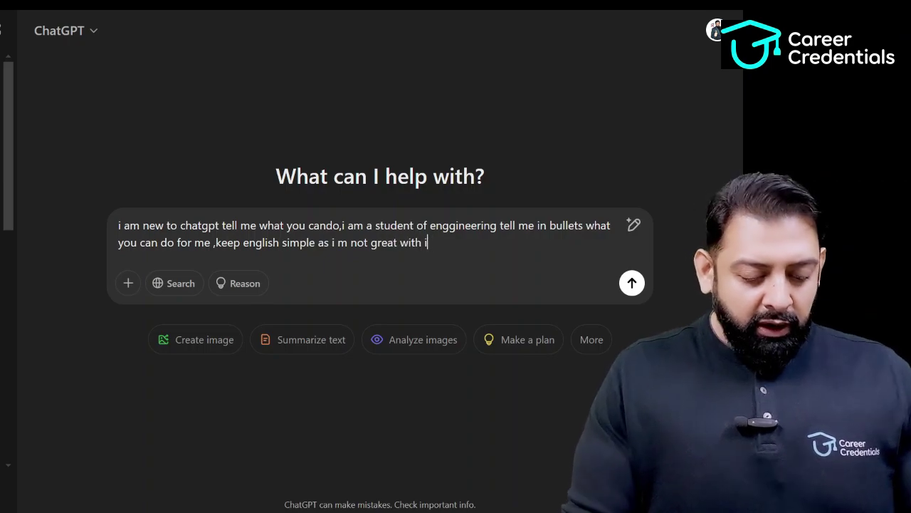
text(t)
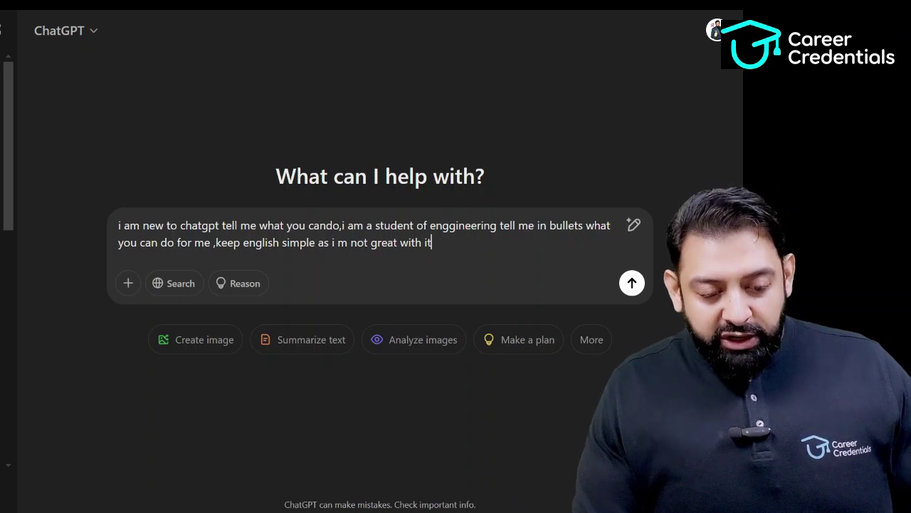
Step: Correct "cando" to "can do" and add a comma before "tell me in bullets", and submit the prompt
click(326, 225)
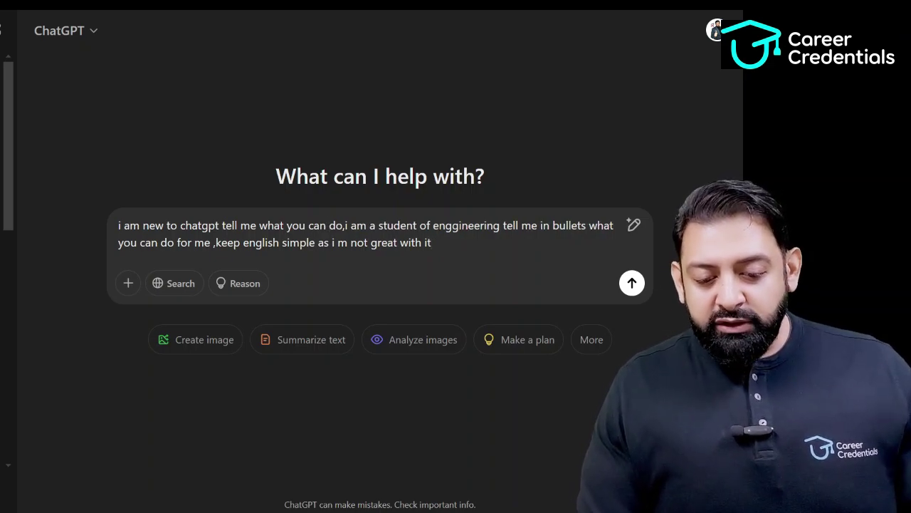
click(502, 225)
text(,)
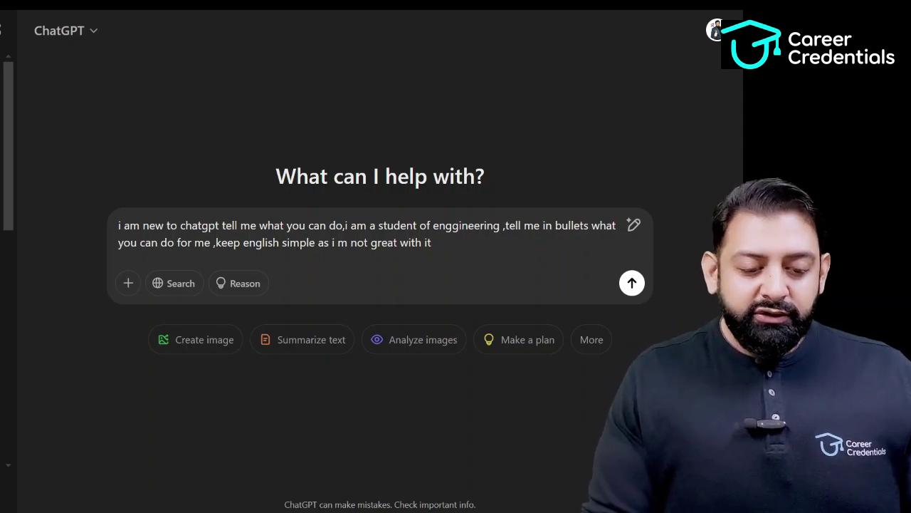
click(433, 242)
click(400, 242)
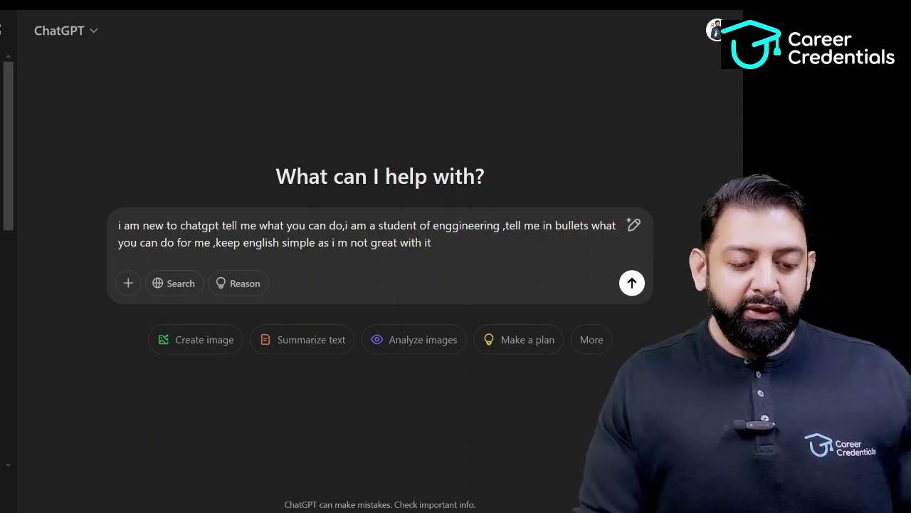
key(Return)
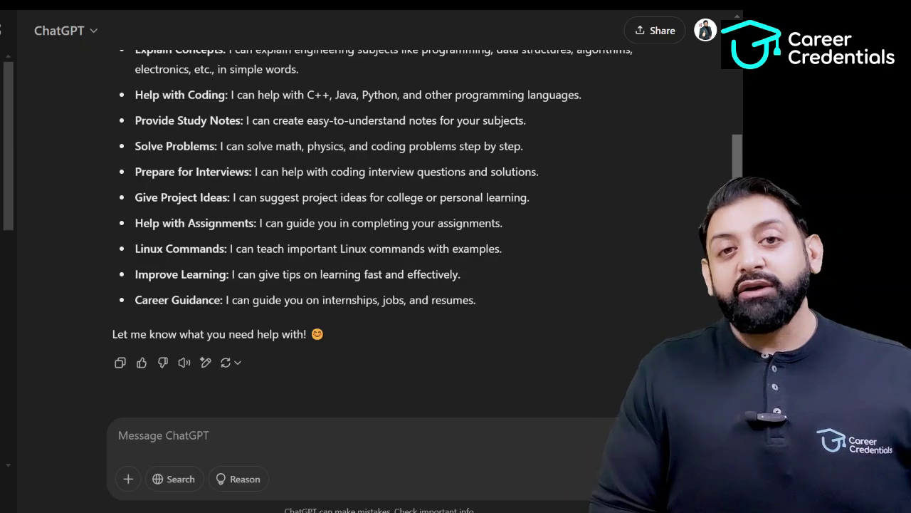
Step: Start a new prompt with the role instruction "act as tutor of python"
scroll(370, 235, up, 3)
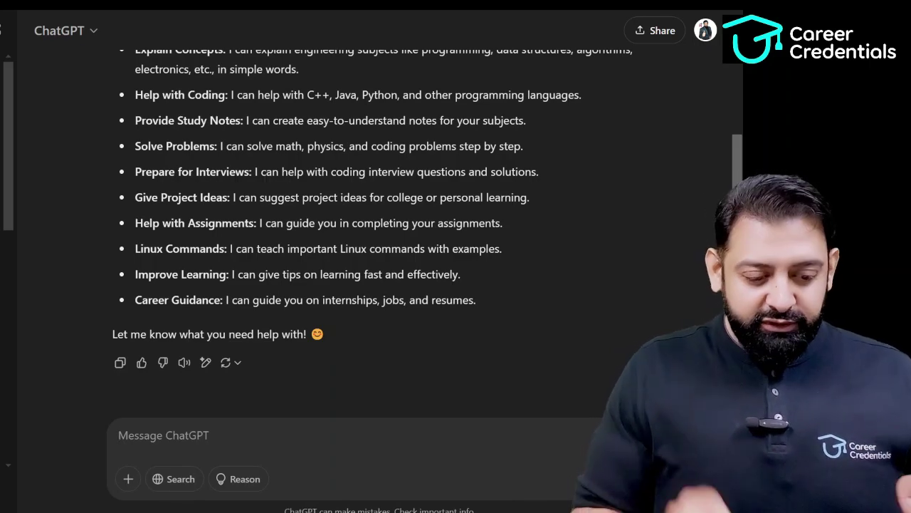
text(act)
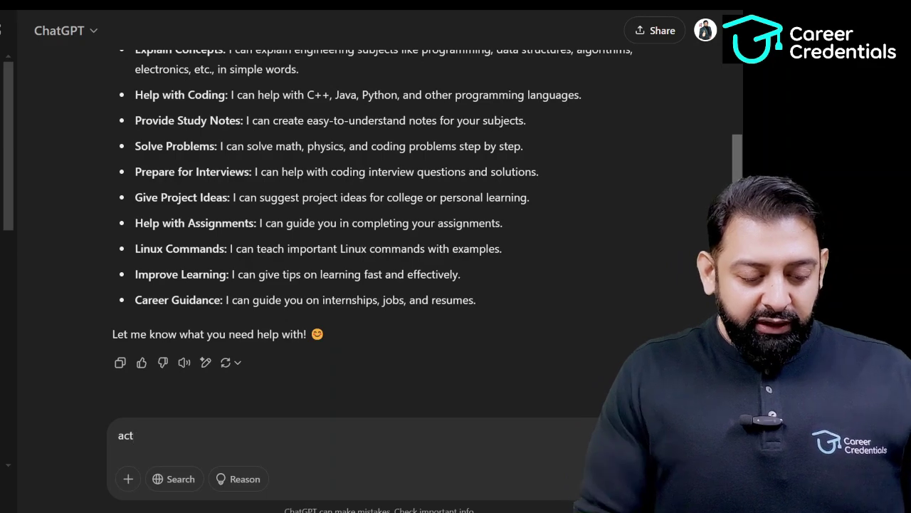
text( as tut)
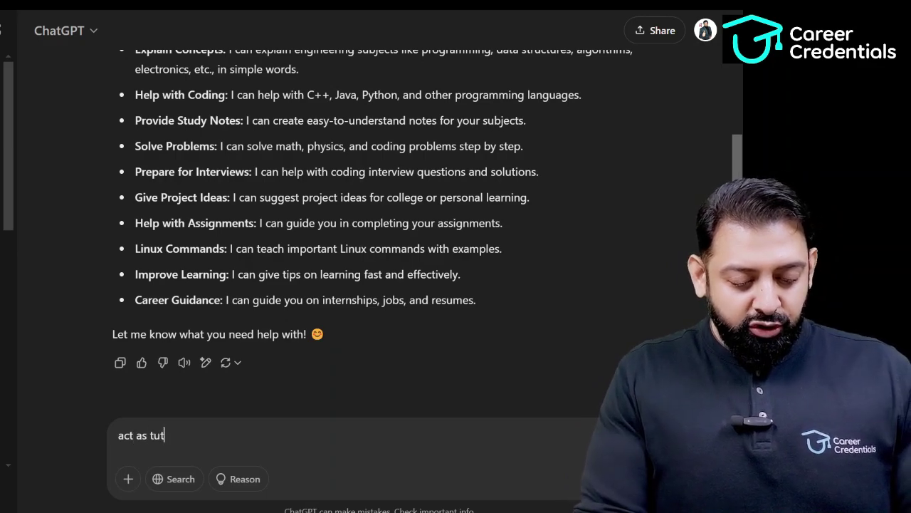
text(or )
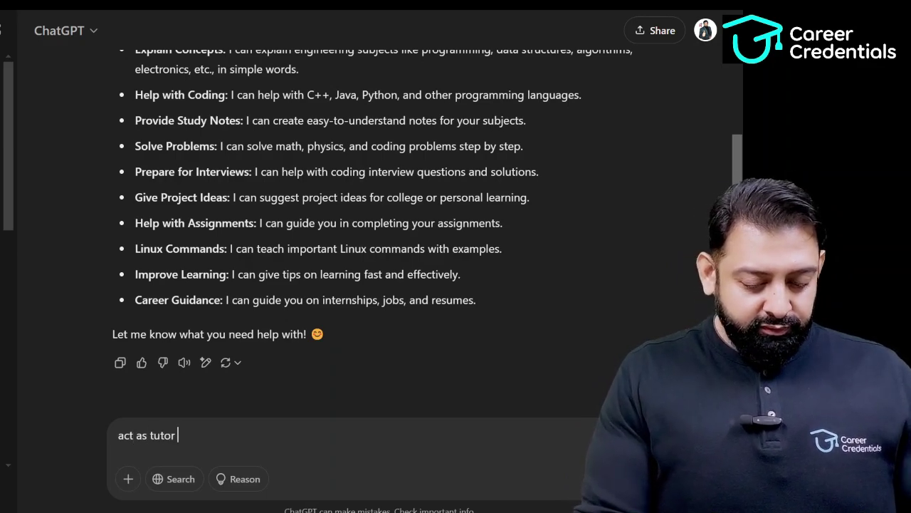
text(of )
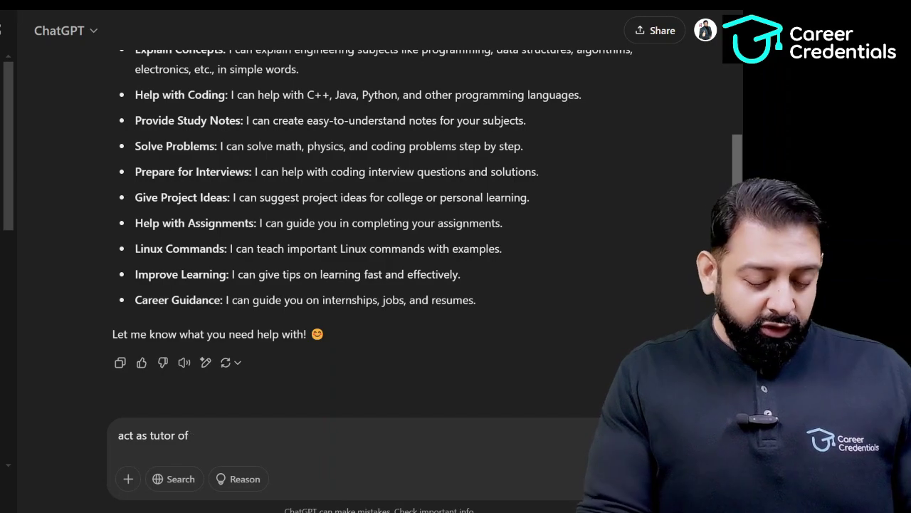
text(python)
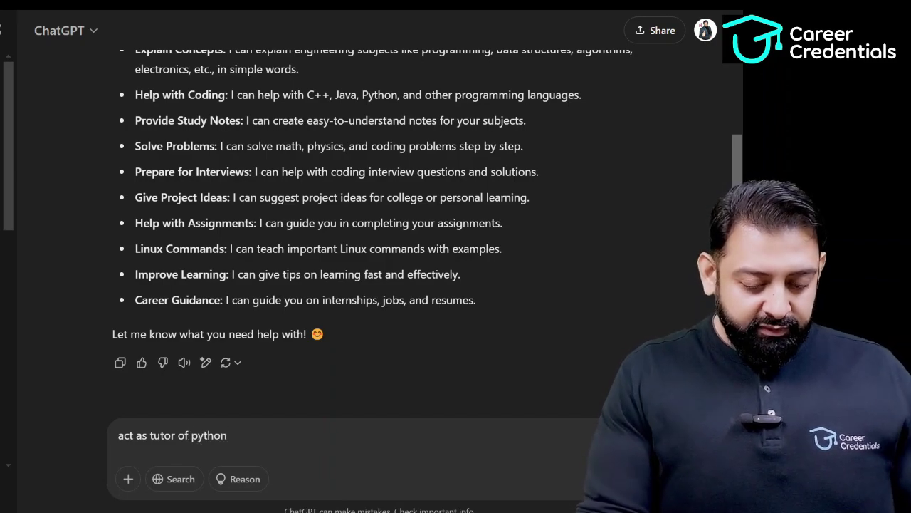
Step: Add the request ",tell me all new features of python3.10 which i should know as a student" to the prompt
text(,tell me all)
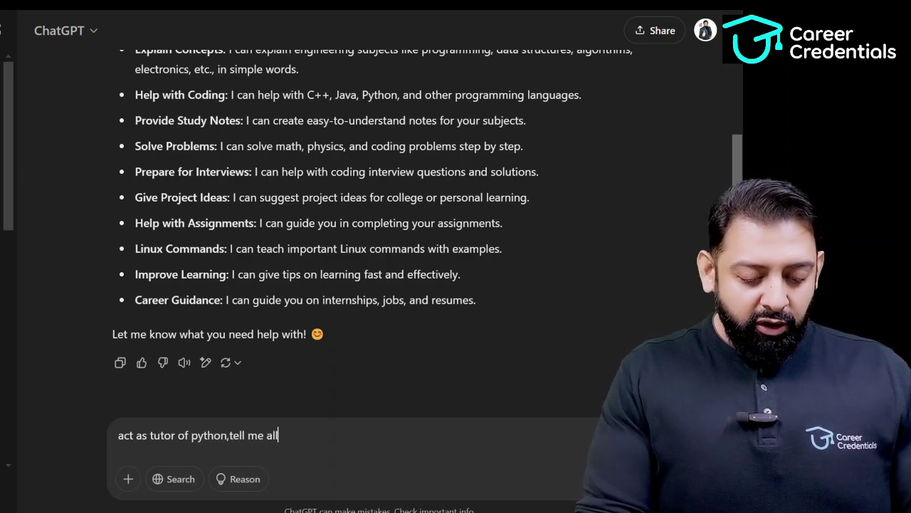
text( new feat)
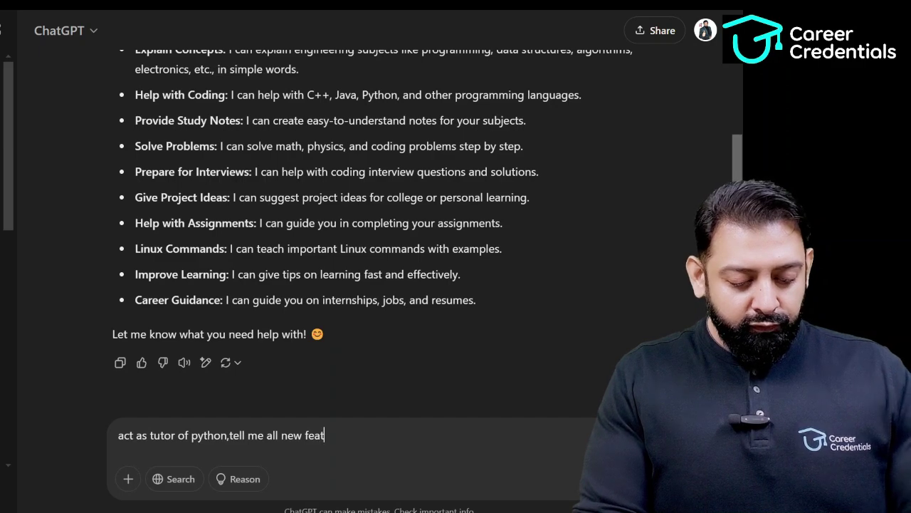
text(ures o)
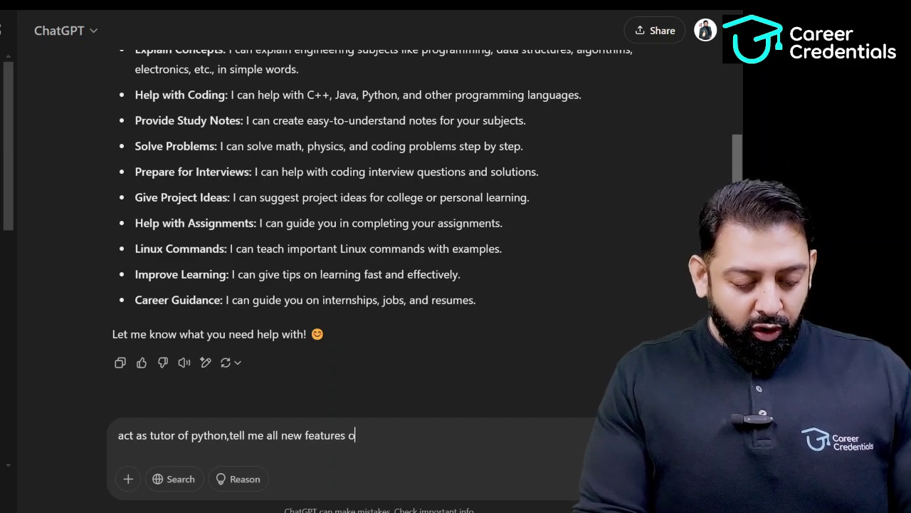
text(f pyto)
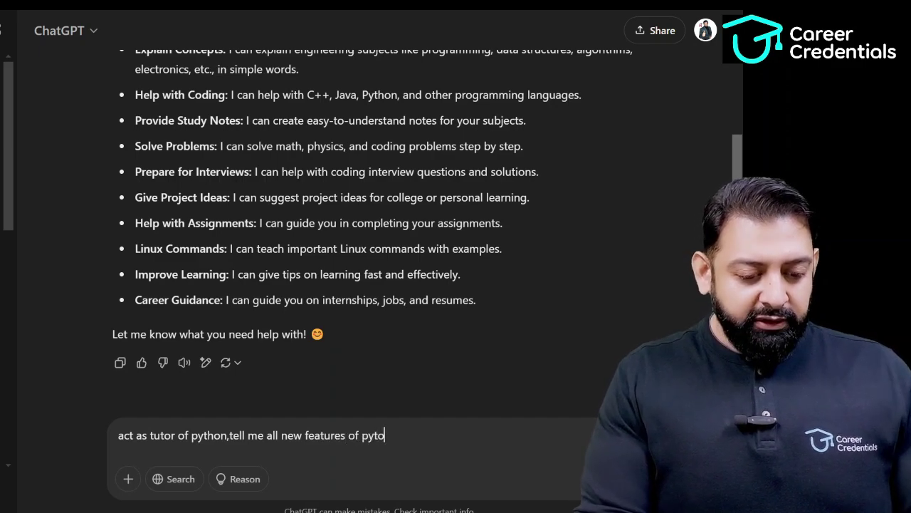
key(BackSpace)
text(hon3)
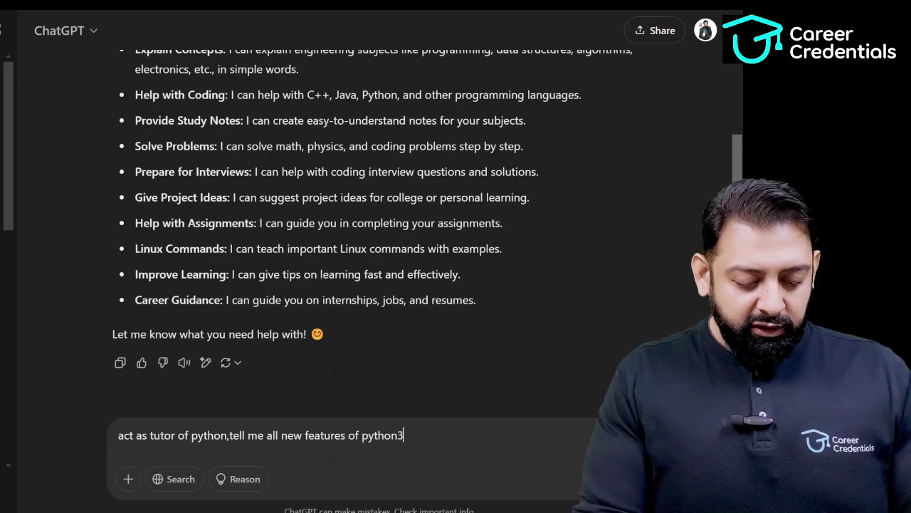
text(.10 whi)
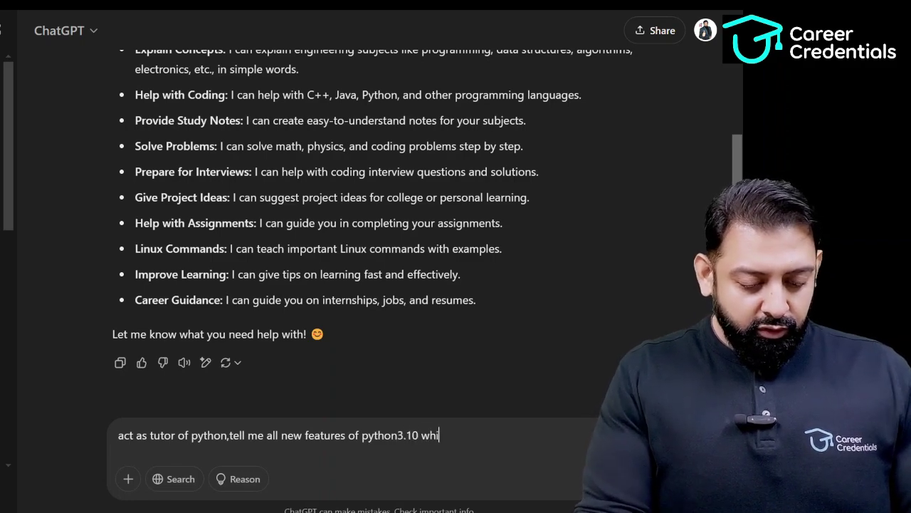
text(ch i shoul)
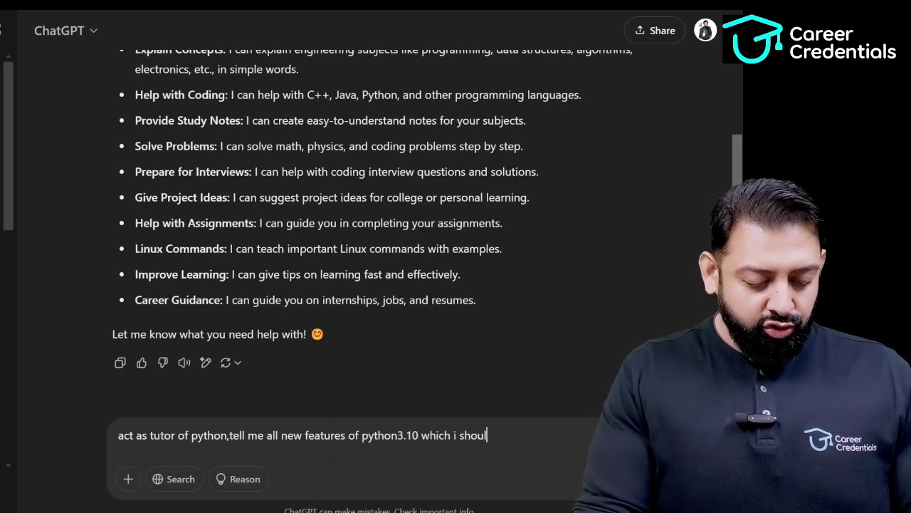
text(d know a)
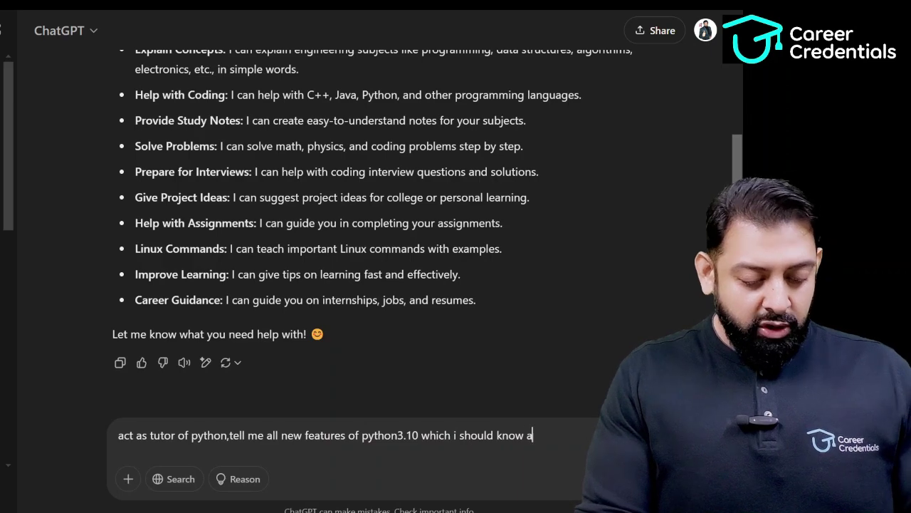
text(s a student,i w)
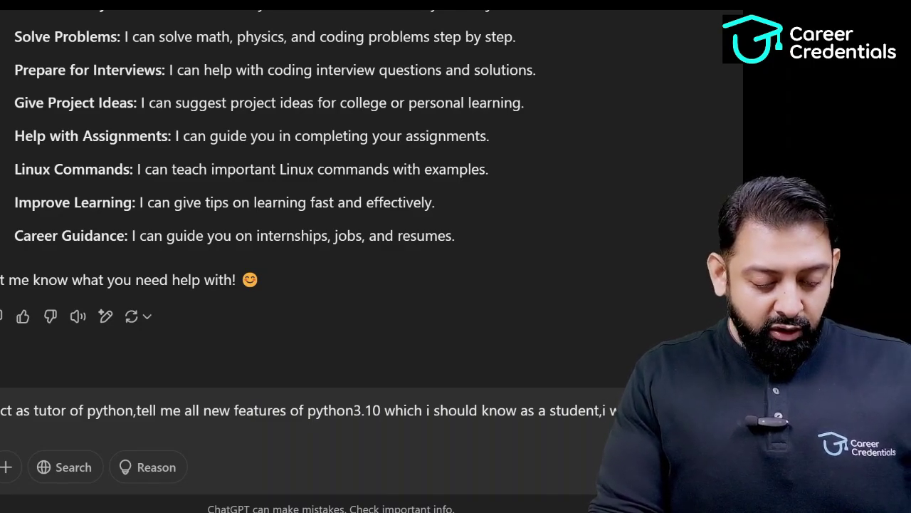
Step: Extend the prompt with the aim "i want to get job on basis of python"
text(t,i w o get )
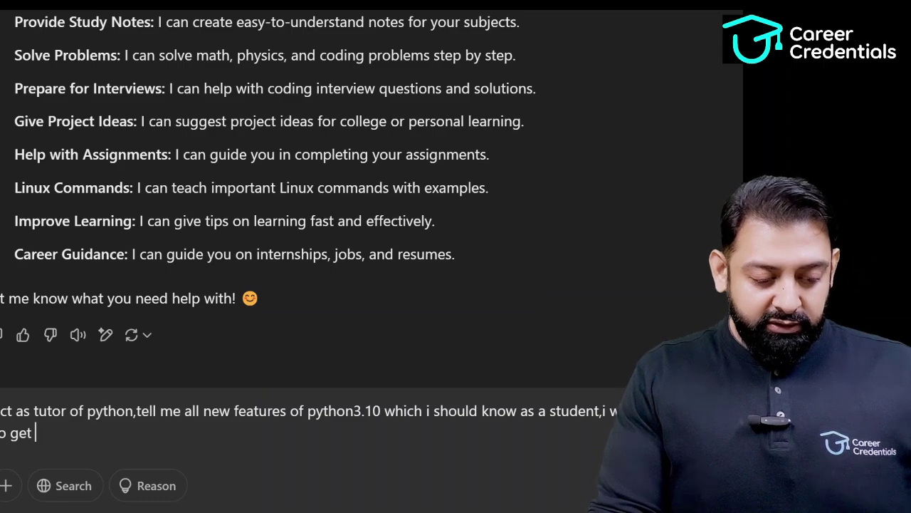
text(job o)
text(n basi)
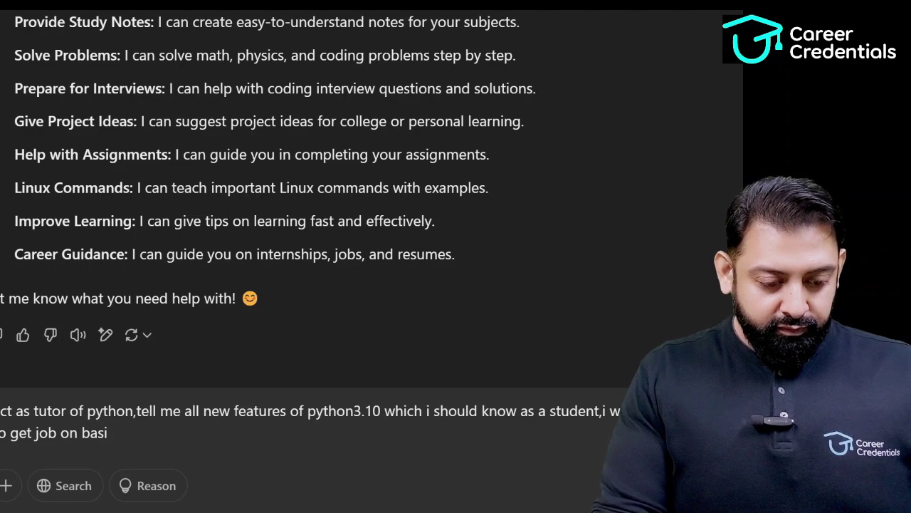
text(s of pyt)
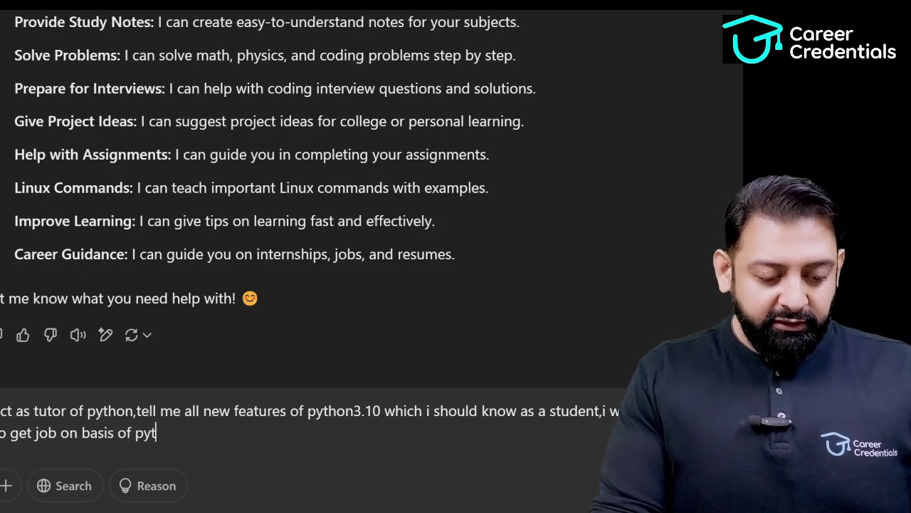
text(hon,wa)
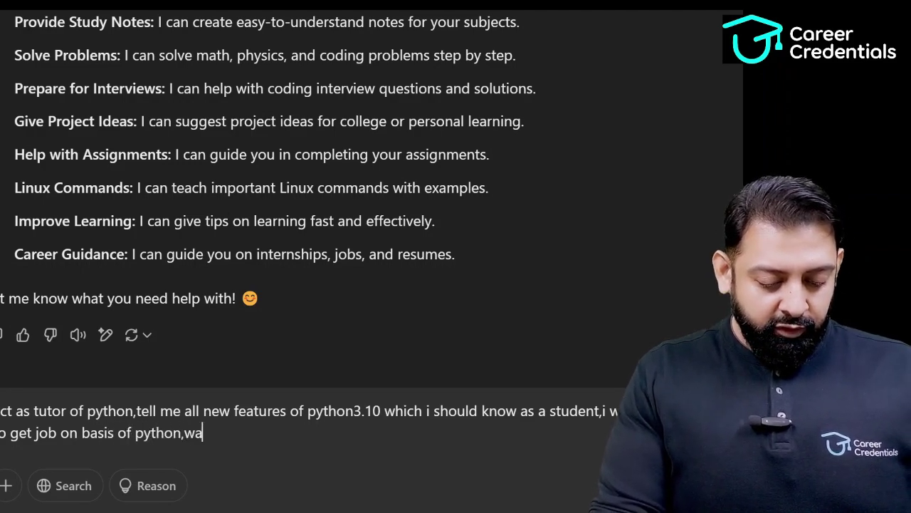
Step: Add the output request "want you to genrate document giving all details" to the prompt
text(nt y)
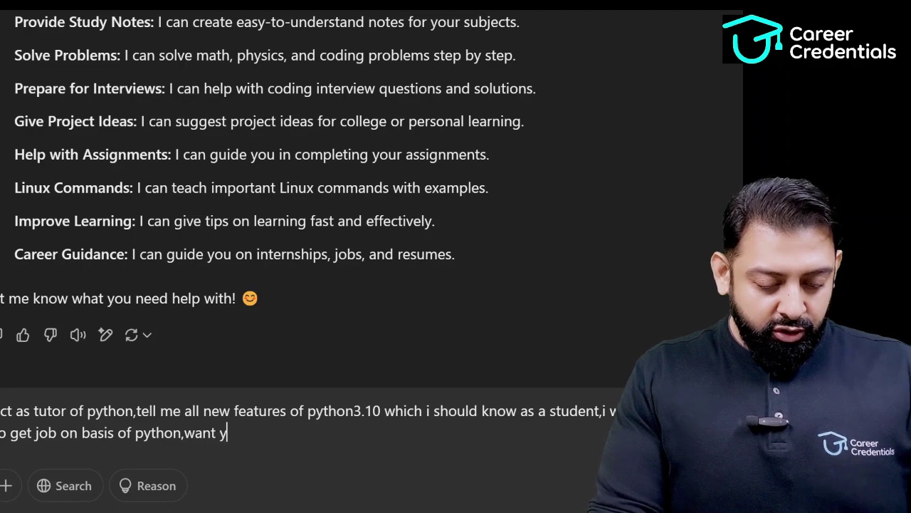
text(ou to genrate )
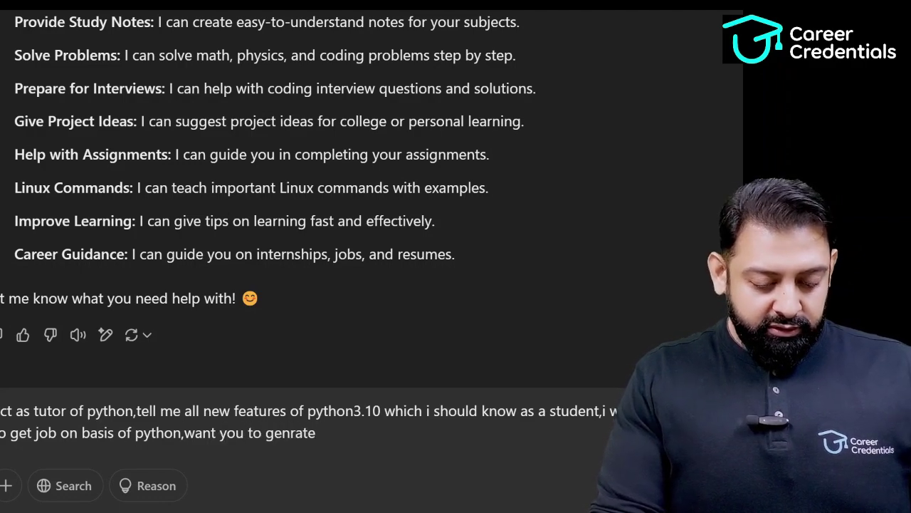
text(documen)
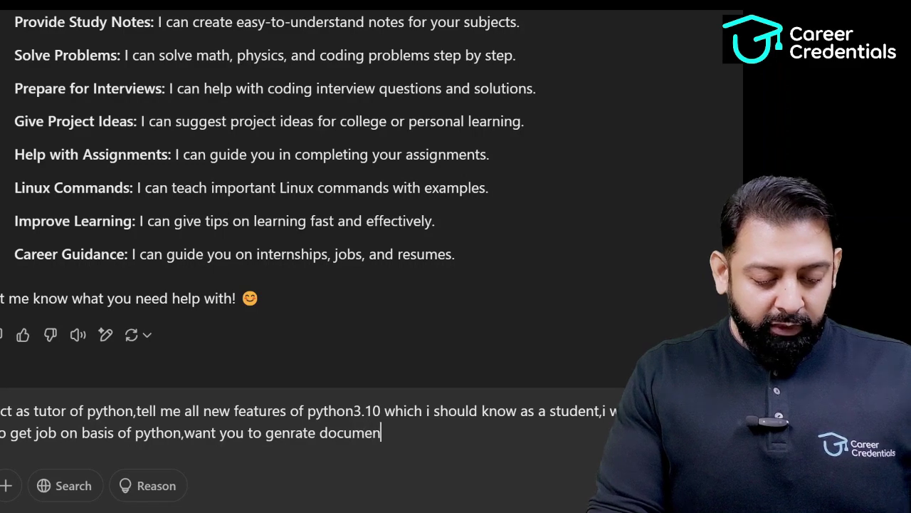
text(t gi)
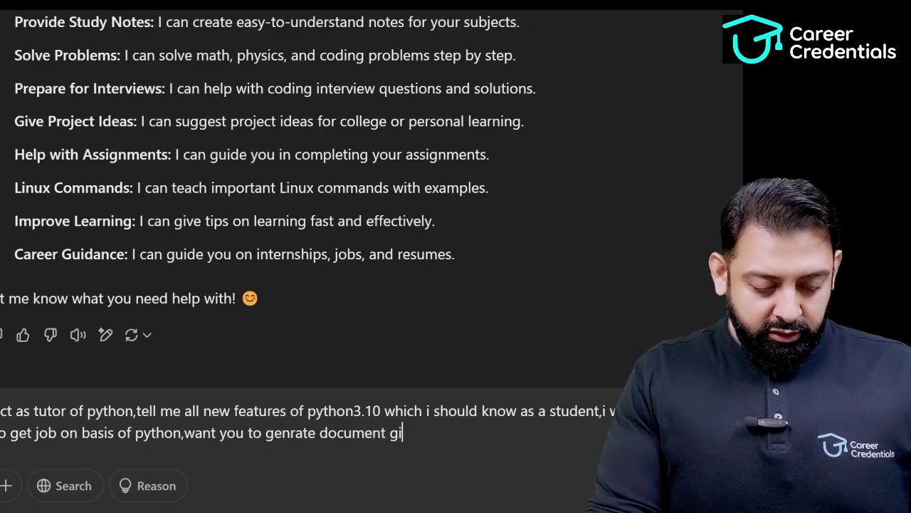
text(ving all details)
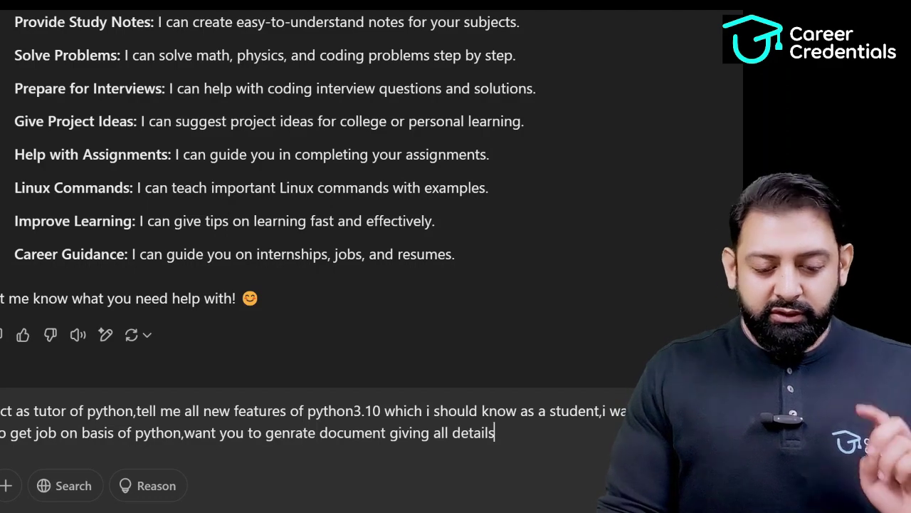
Step: Finish the prompt with ",exapline what,why,how model" and submit it
text( ,exaplin)
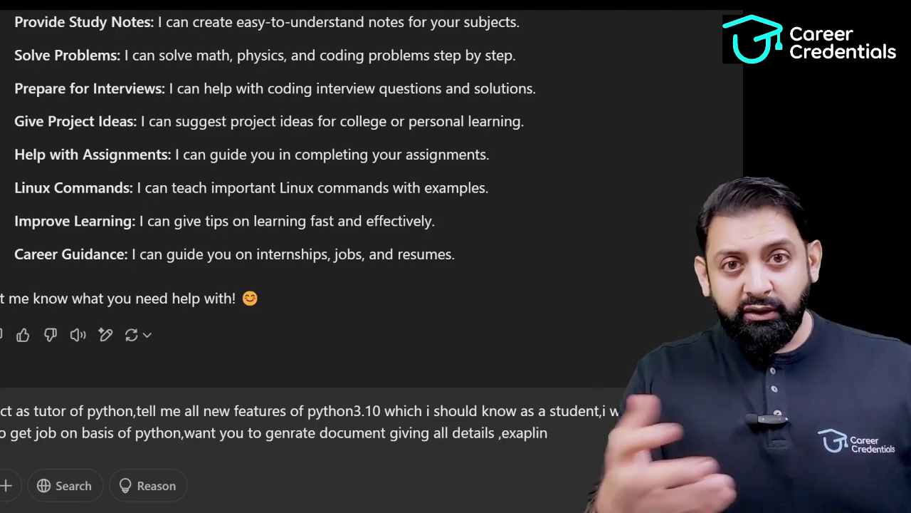
scroll(285, 206, down, 1)
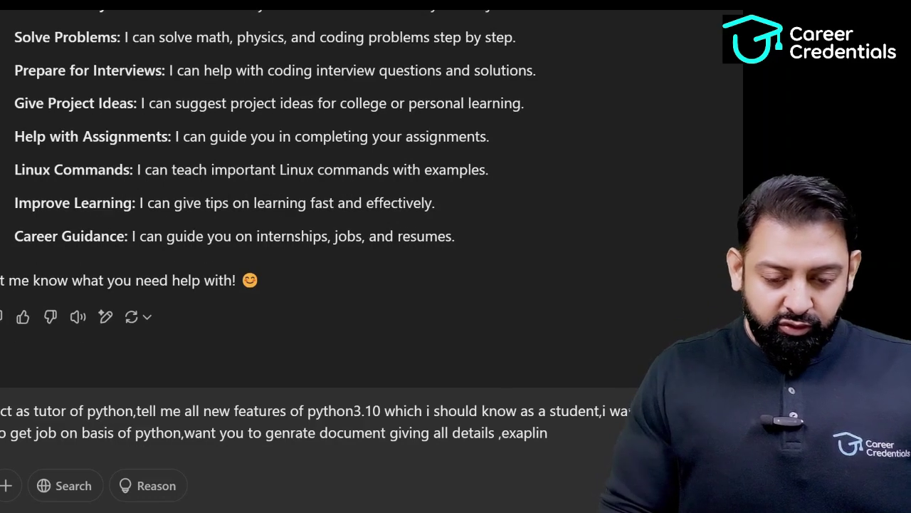
text(e what)
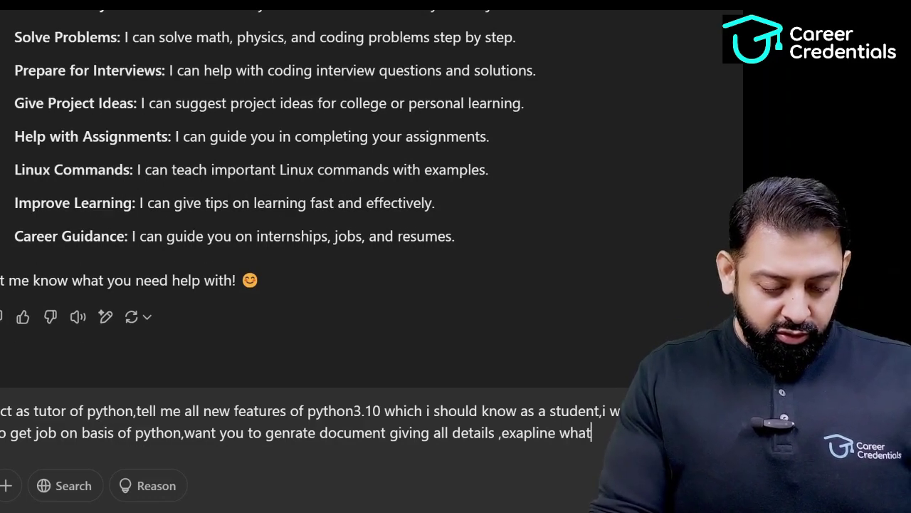
text(,wh)
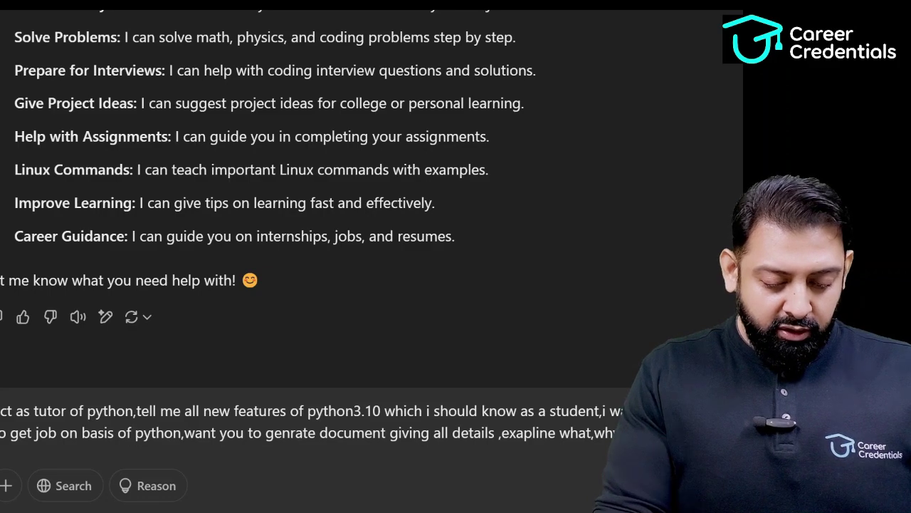
text(y,how mode)
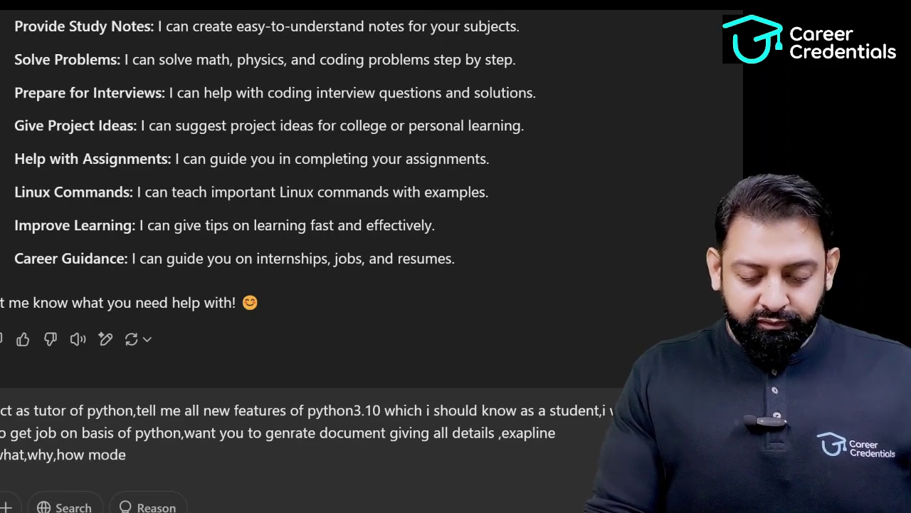
text(l)
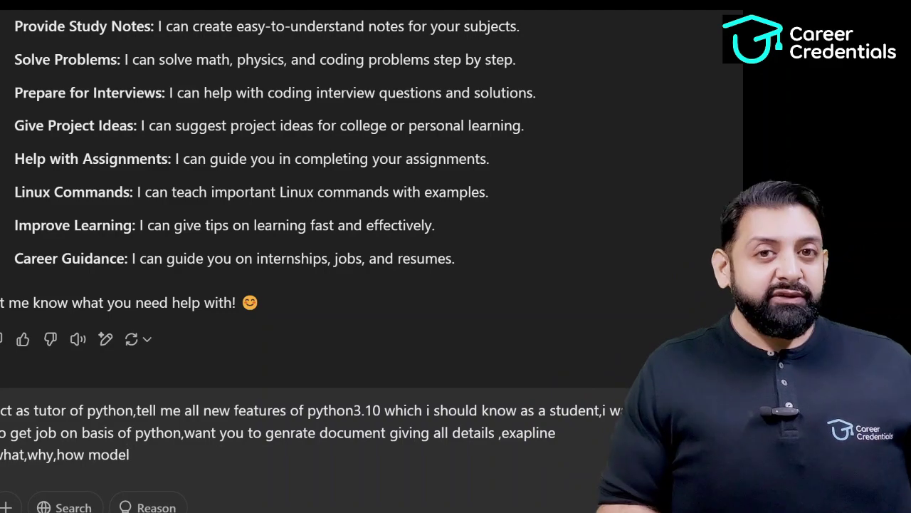
key(Return)
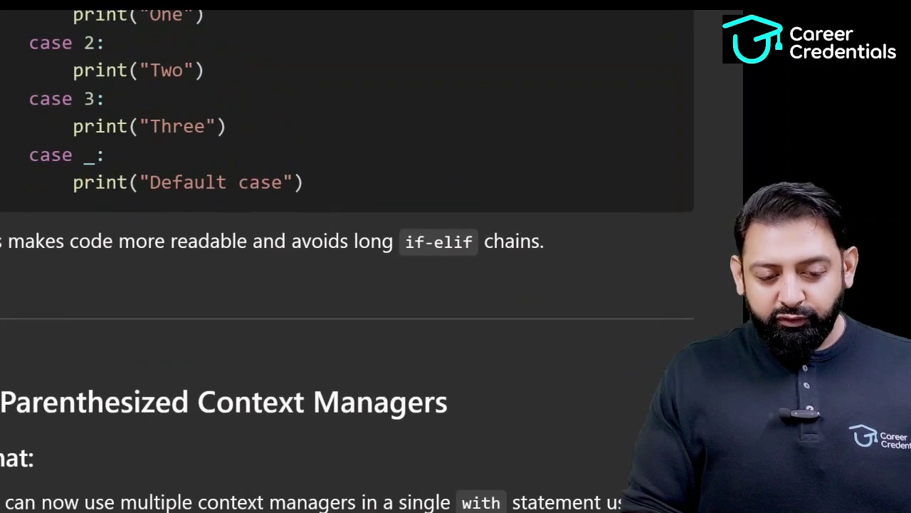
Step: Read through the generated Python 3.10 document, from the match-case section to the conclusion, checking its What, Why and How explanations
scroll(347, 256, up, 1)
scroll(348, 257, down, 3)
scroll(348, 257, up, 10)
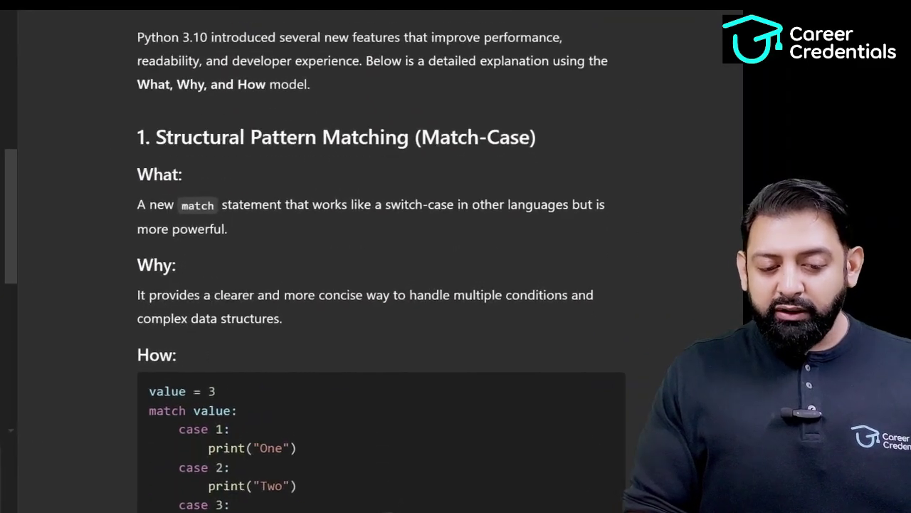
scroll(327, 260, down, 3)
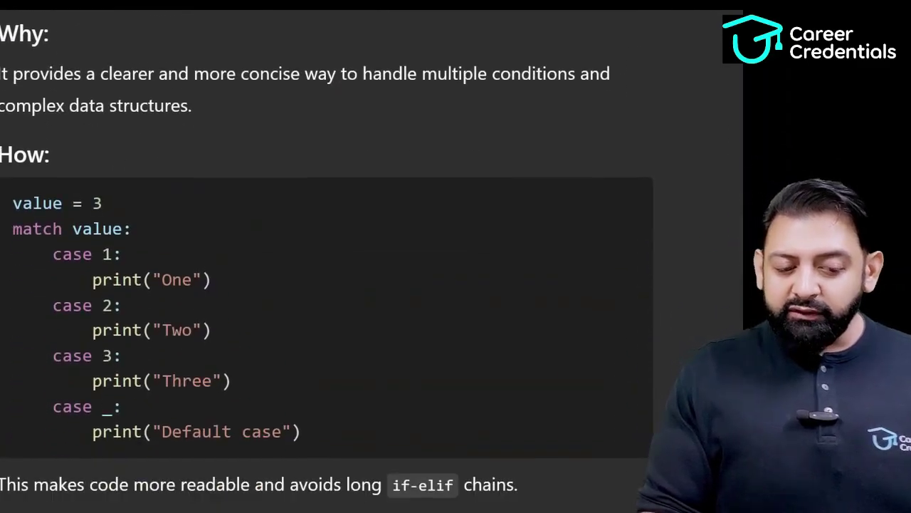
scroll(327, 260, down, 6)
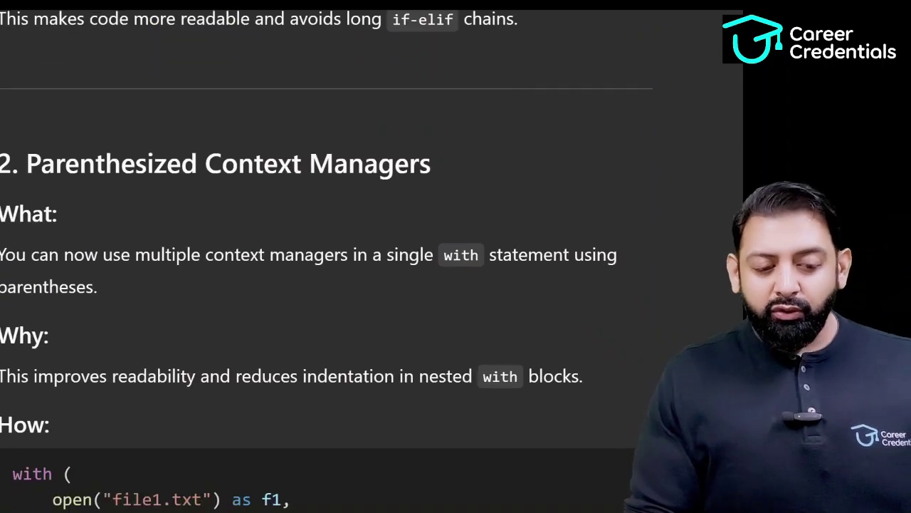
scroll(327, 259, down, 4)
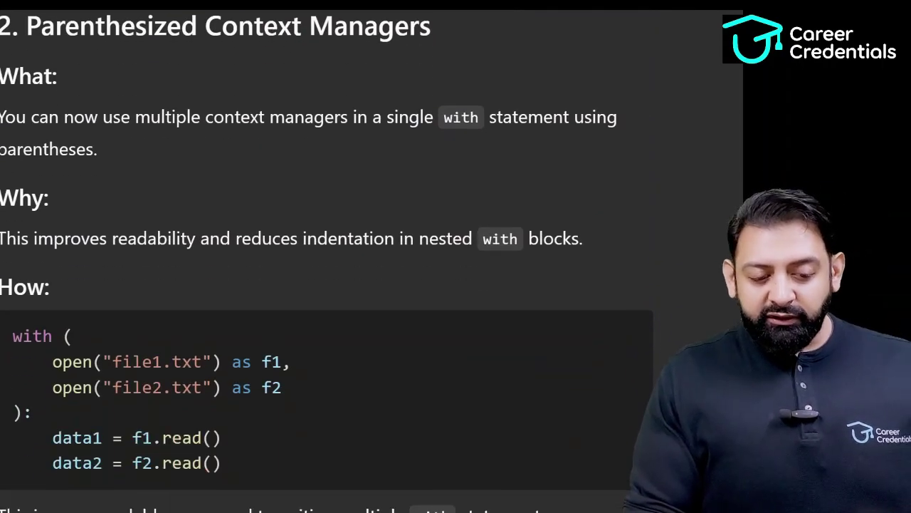
scroll(327, 259, down, 10)
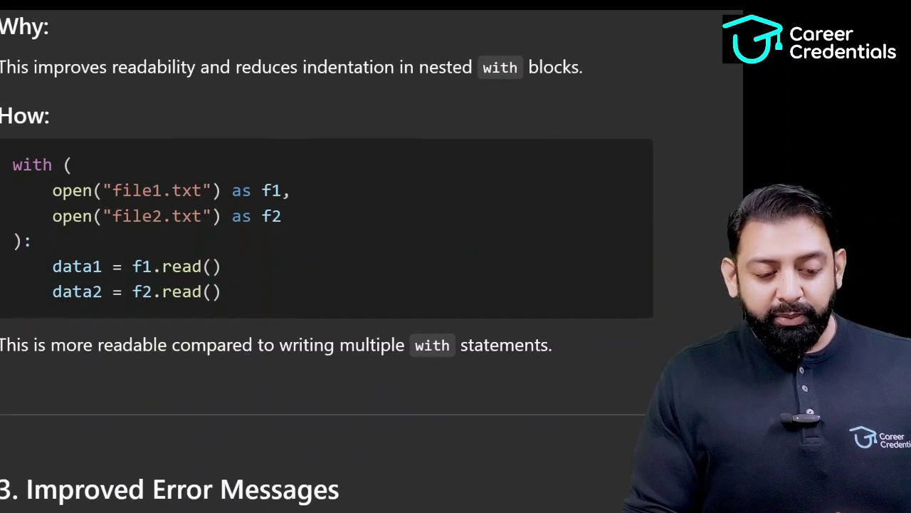
scroll(327, 259, down, 5)
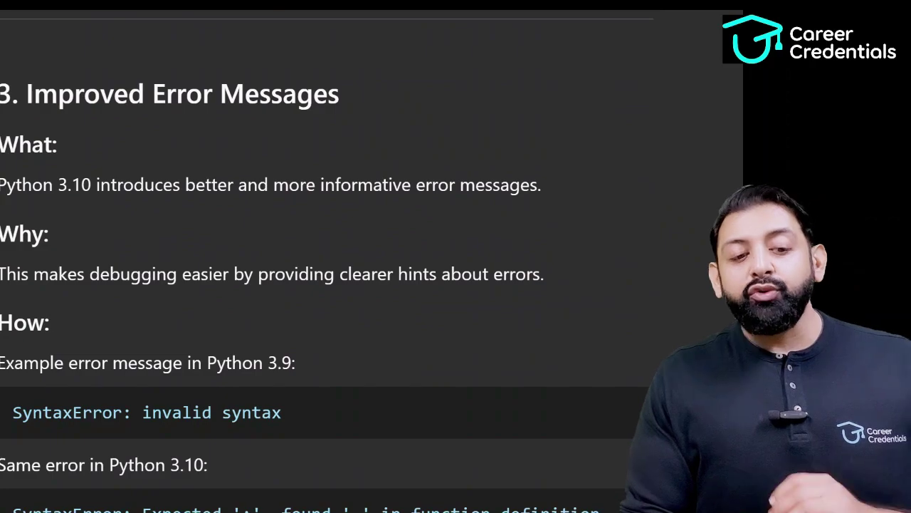
scroll(326, 259, down, 15)
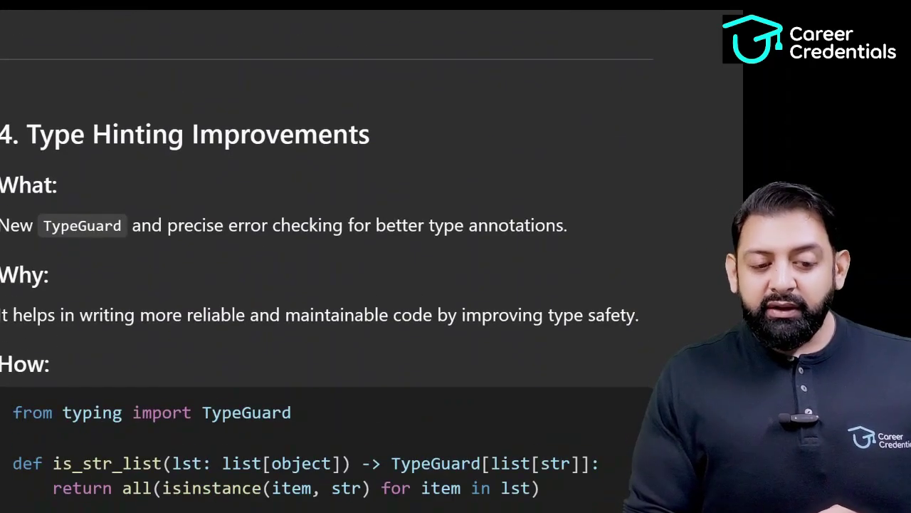
scroll(326, 259, down, 18)
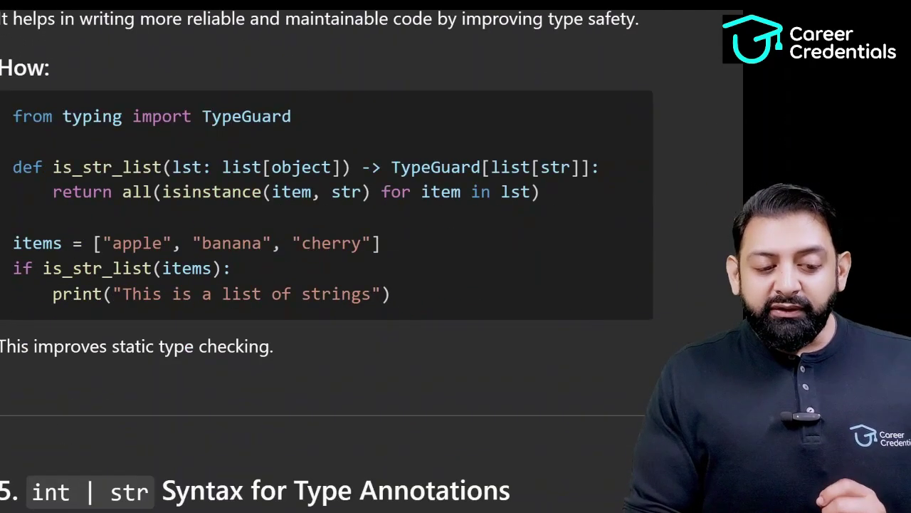
scroll(326, 259, down, 9)
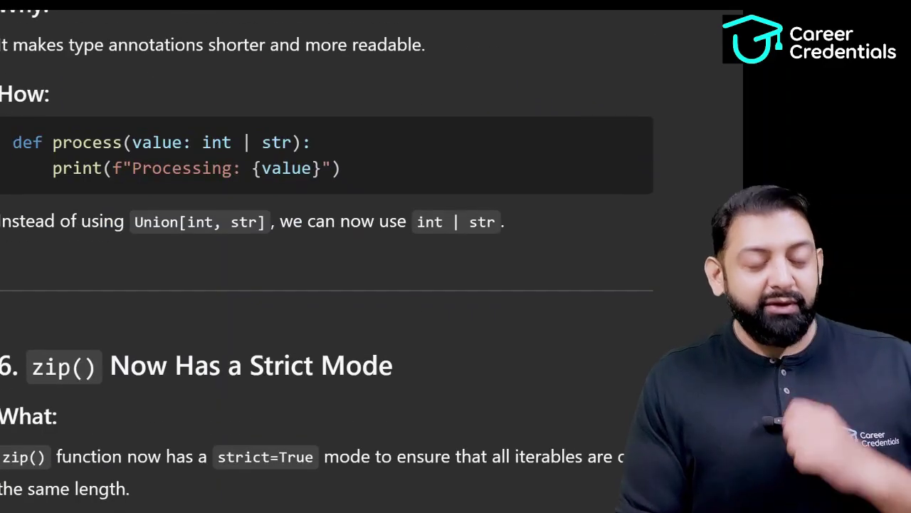
scroll(327, 259, down, 7)
scroll(327, 259, down, 10)
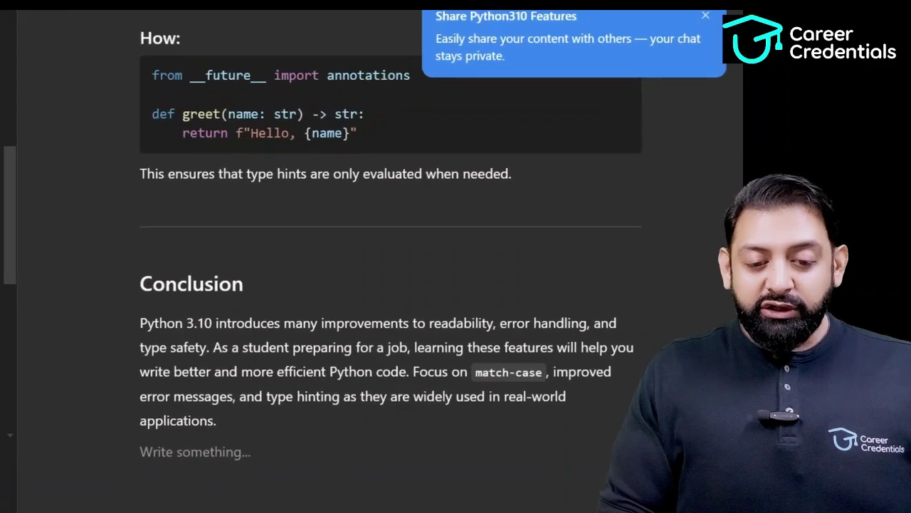
scroll(351, 285, up, 1)
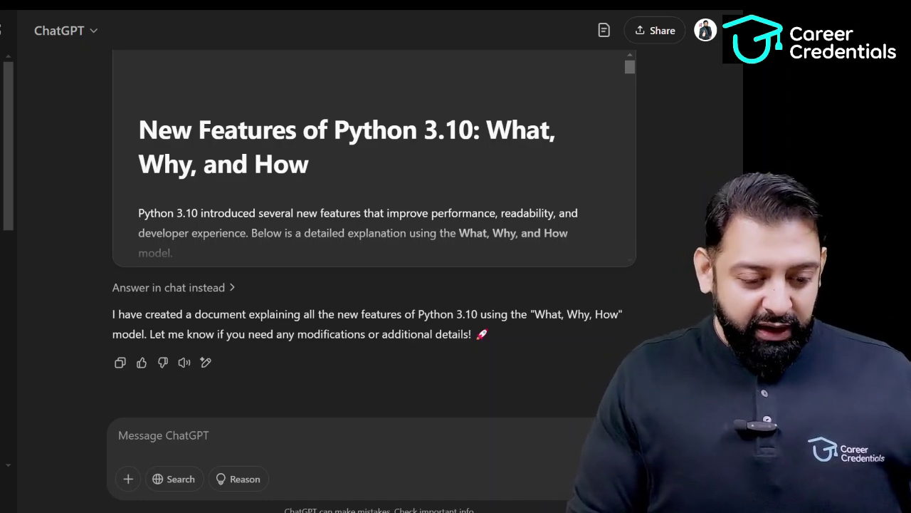
Step: Submit "improve my code by giving better comments and generate documentation" with the Python even/odd script, and review the commented code
text(improve my code by giving better comments and generate documentation)
key(shift+Return)
text(number = int(input("Enter a number: ")) if number % 2 == 0:     print(number, "is Even") else:     print(number, "is Odd"))
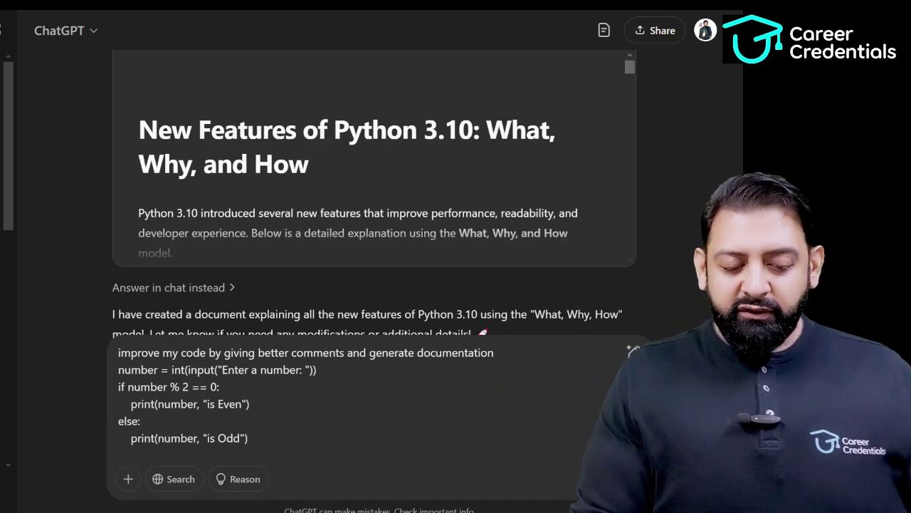
key(Return)
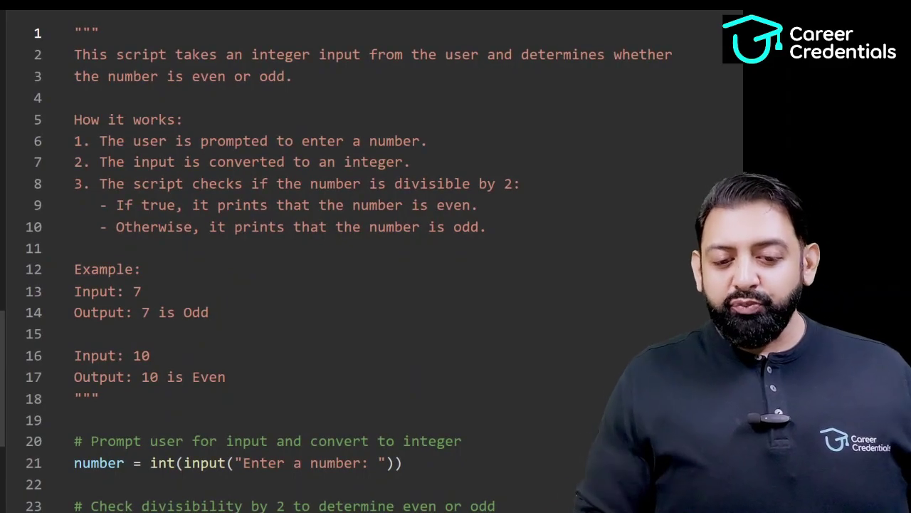
scroll(356, 256, down, 3)
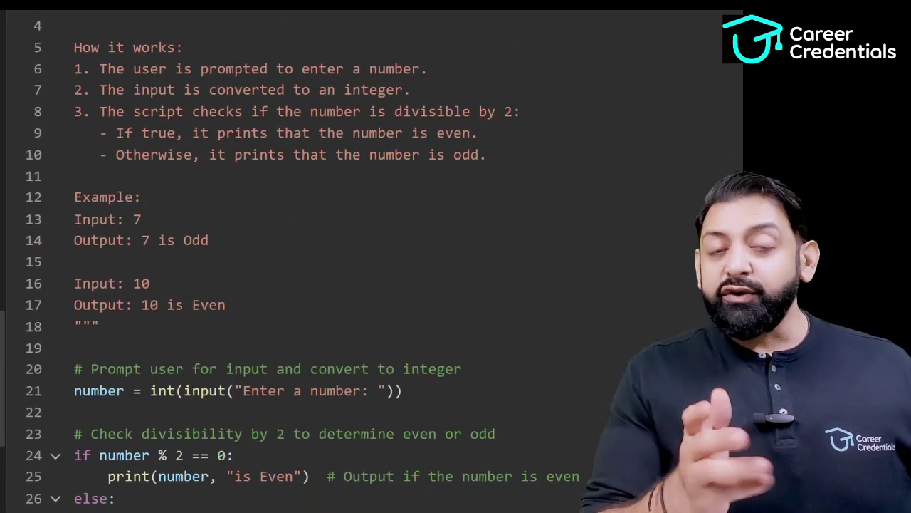
scroll(356, 256, down, 2)
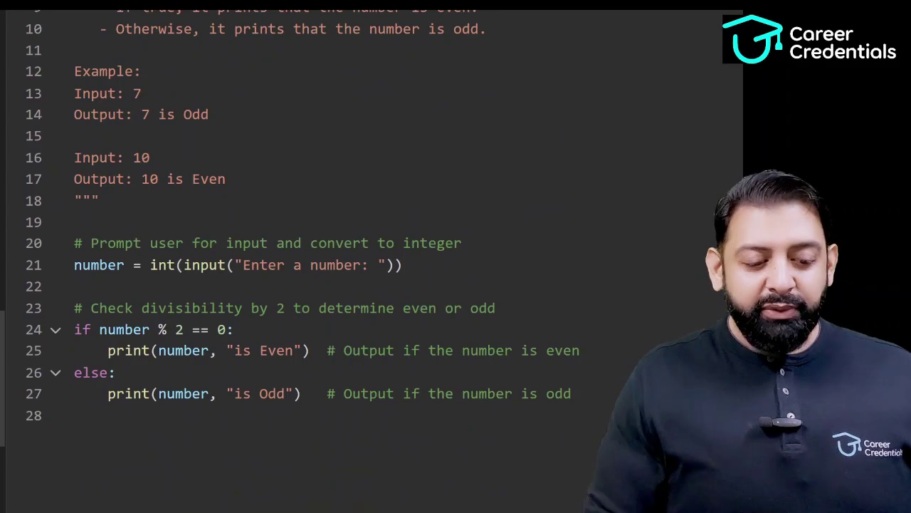
scroll(356, 257, down, 1)
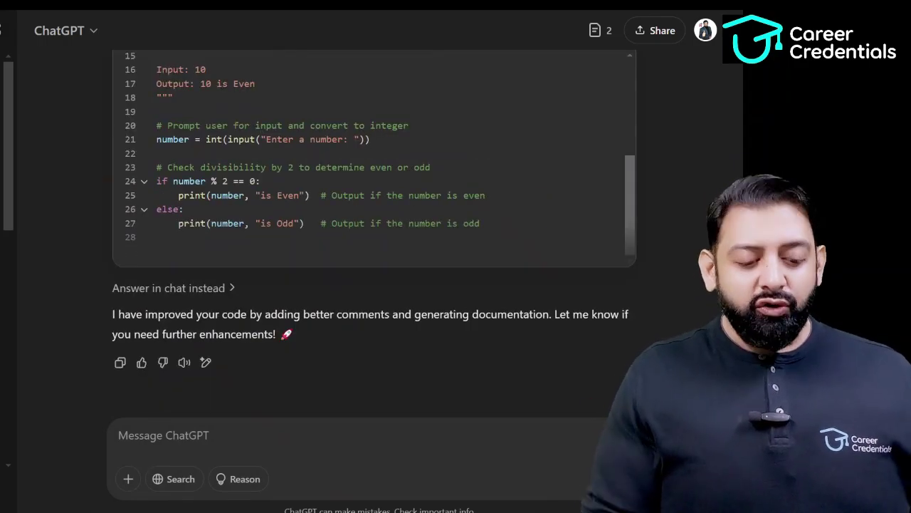
Step: Submit the prompt "help me to understand the code" followed by the Python even/odd script
text(a)
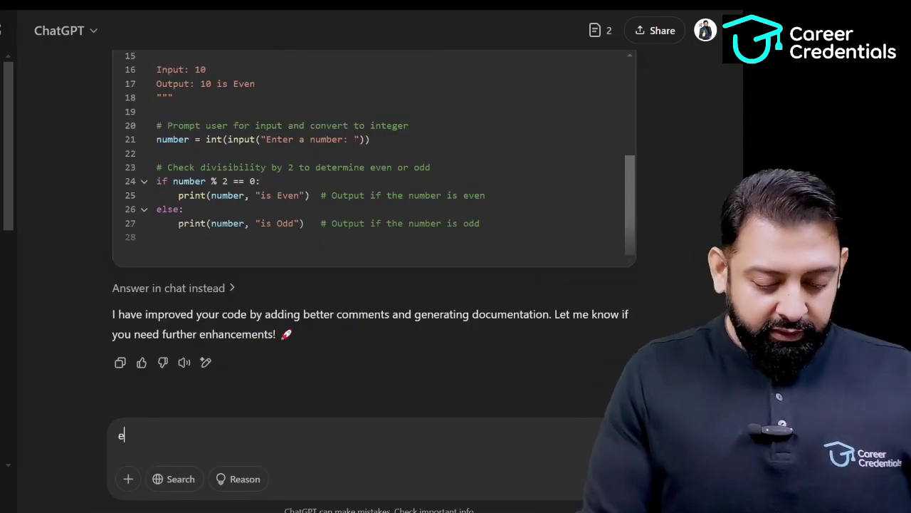
key(BackSpace)
text(help me to unders)
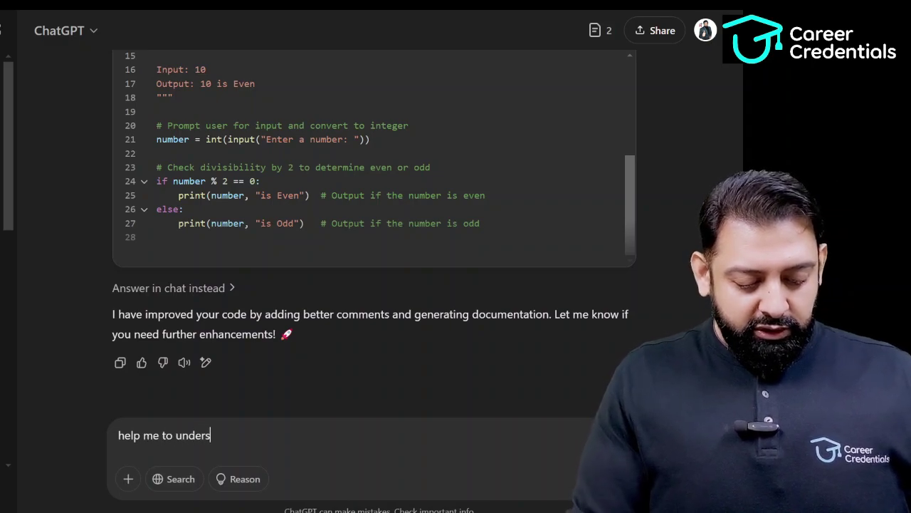
text(tand the code)
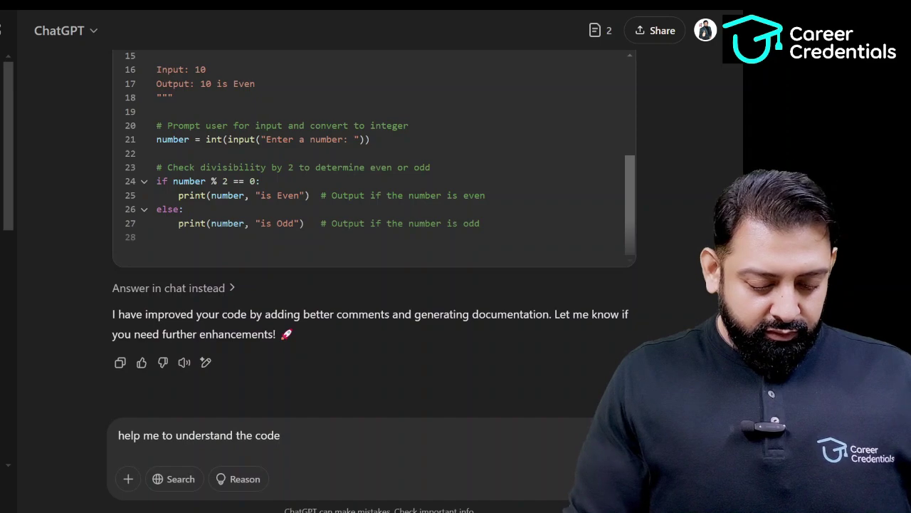
key(shift+Return)
text(number = int(input("Enter a number: ")) if number % 2 == 0:     print(number, "is Even") else:     print(number, "is Odd"))
key(Return)
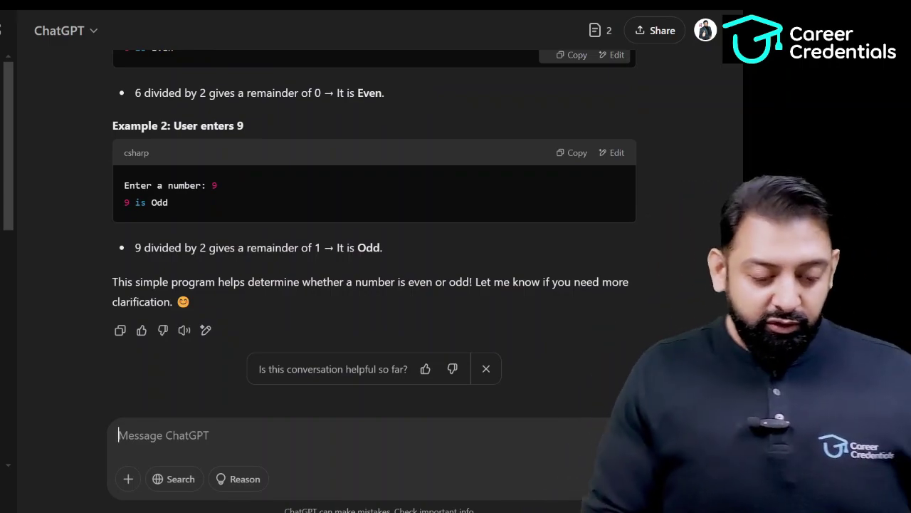
Step: Submit the prompt "convert code given which is in python to java 19"
text(con)
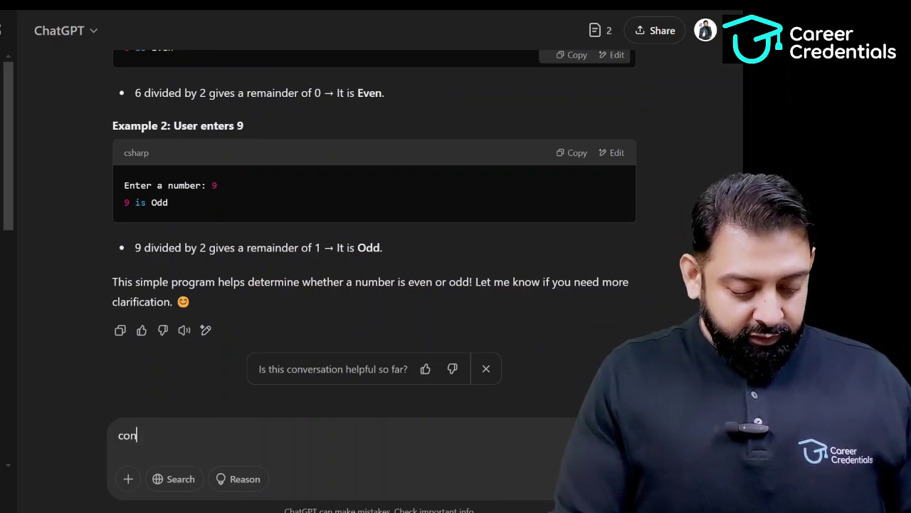
text(vert code )
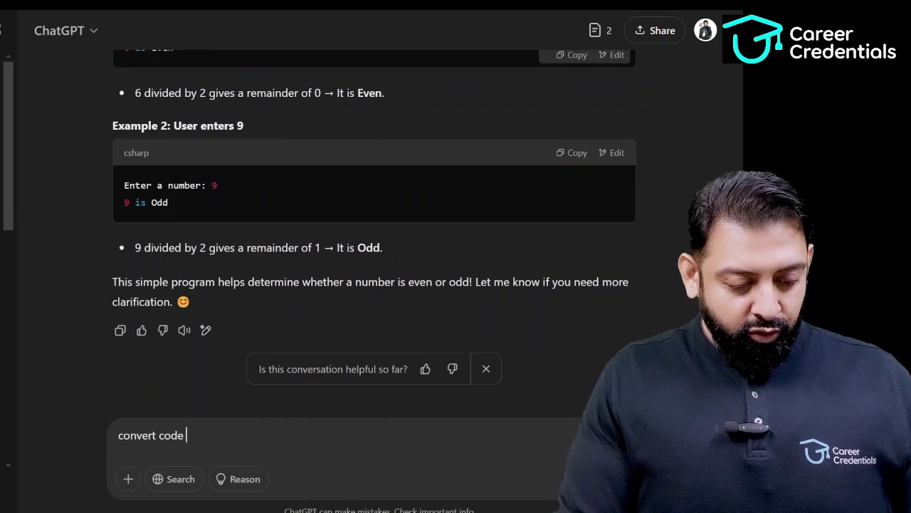
text(given wh)
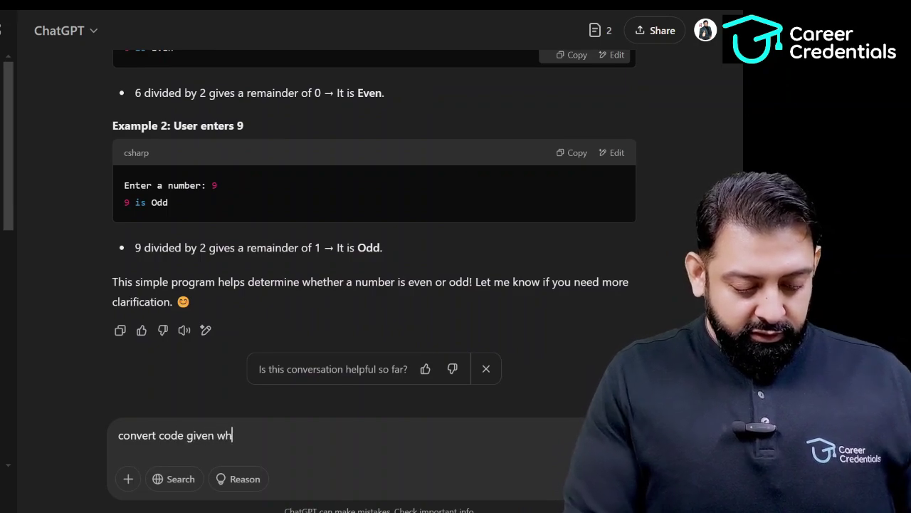
text(ich is in)
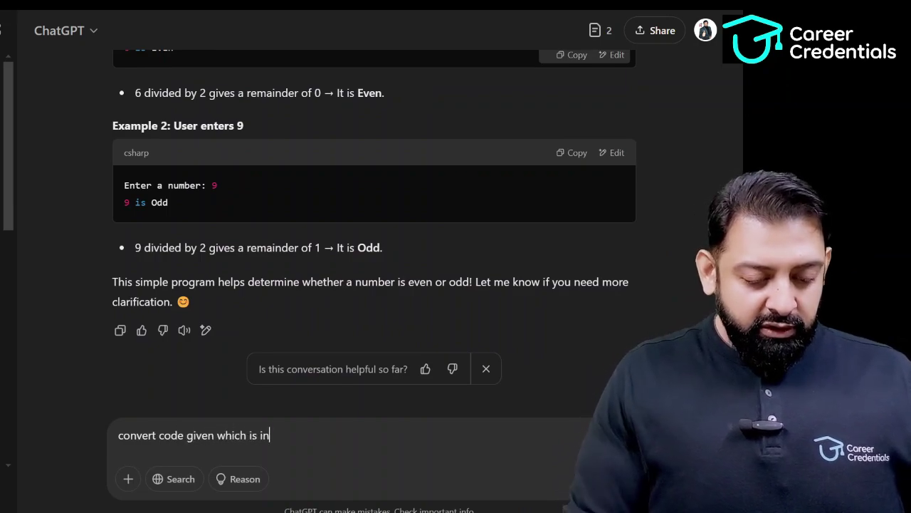
text( python t)
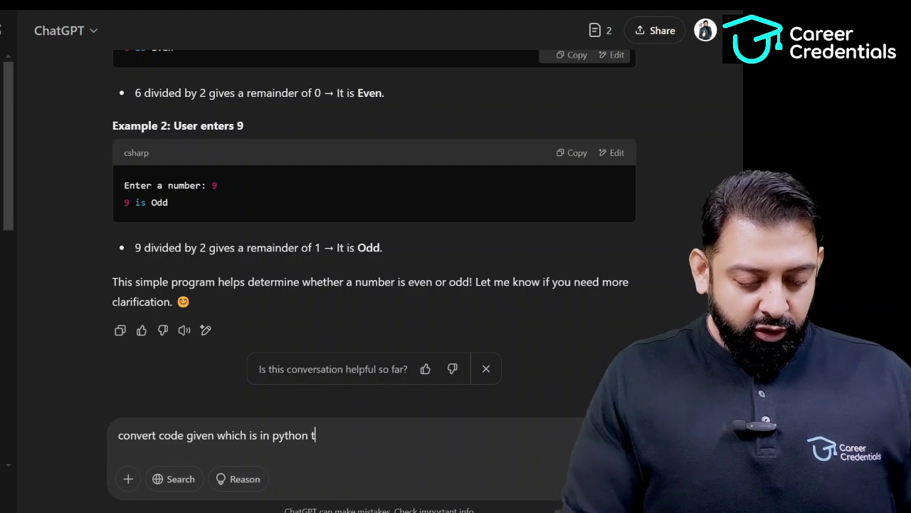
text(o java 1)
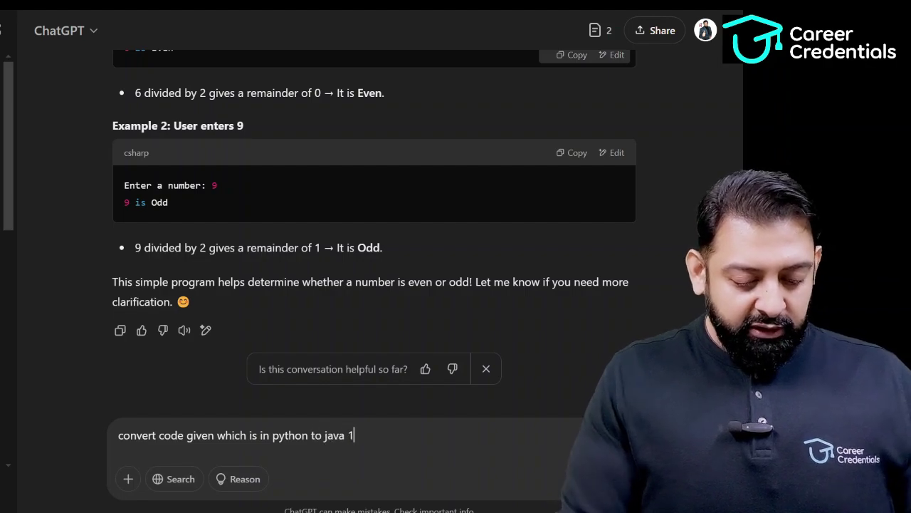
text(9)
key(Return)
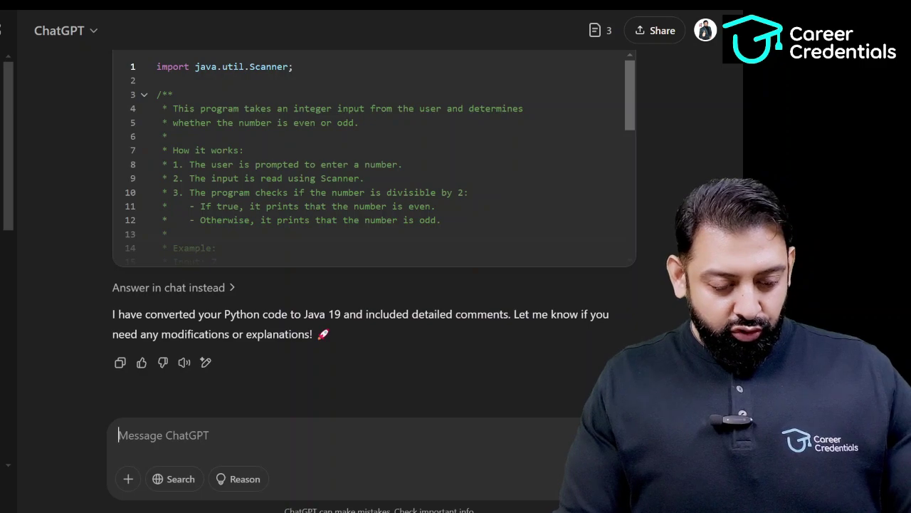
Step: Paste the Python Fibonacci series code into the message and look over its lines
key(ctrl+v)
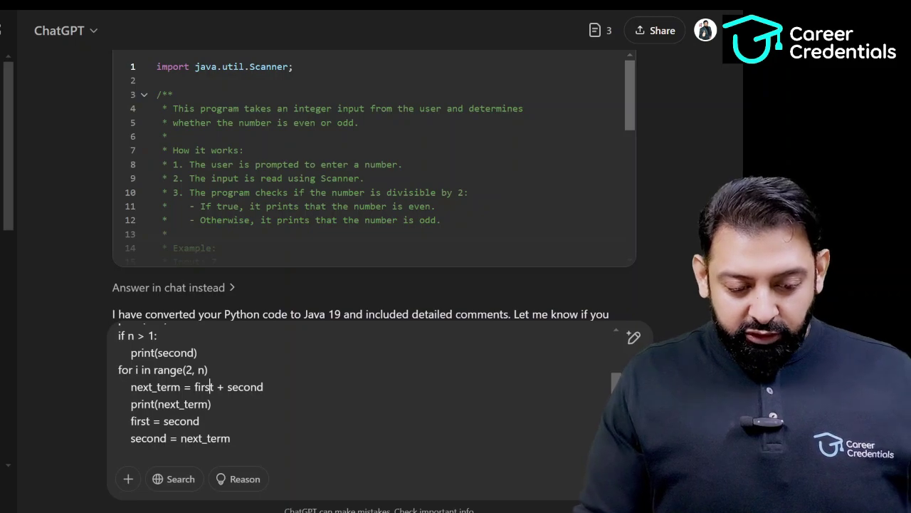
scroll(356, 388, up, 2)
scroll(356, 388, down, 3)
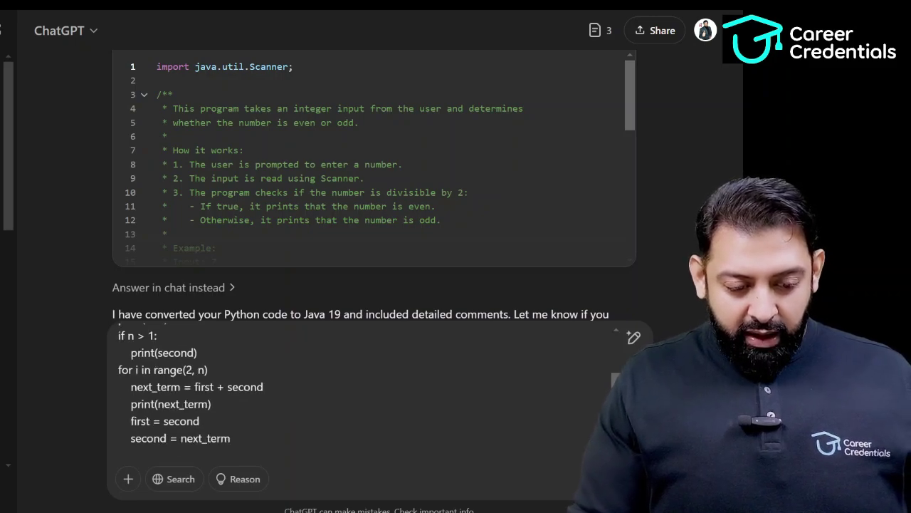
scroll(356, 388, up, 3)
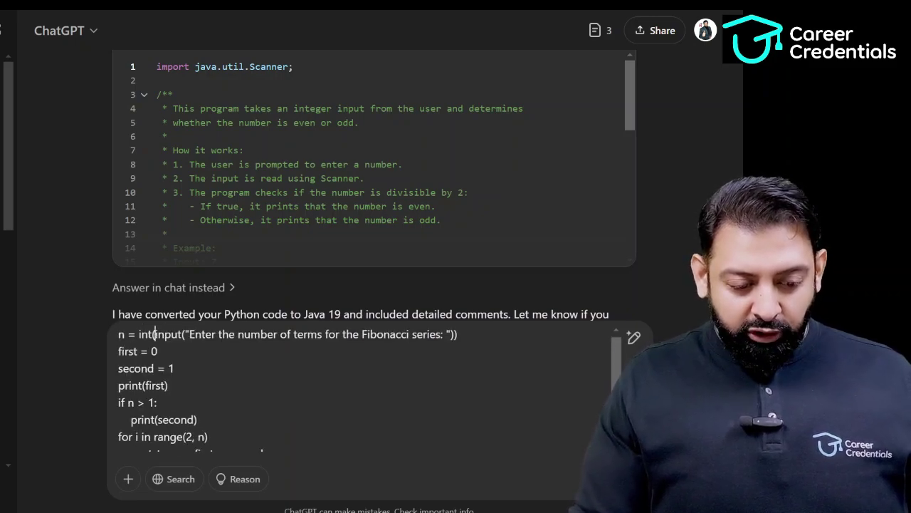
Step: Strip the int( conversion and the closing parentheses from the Fibonacci code's input line
click(156, 334)
key(BackSpace)
key(BackSpace)
key(BackSpace)
key(BackSpace)
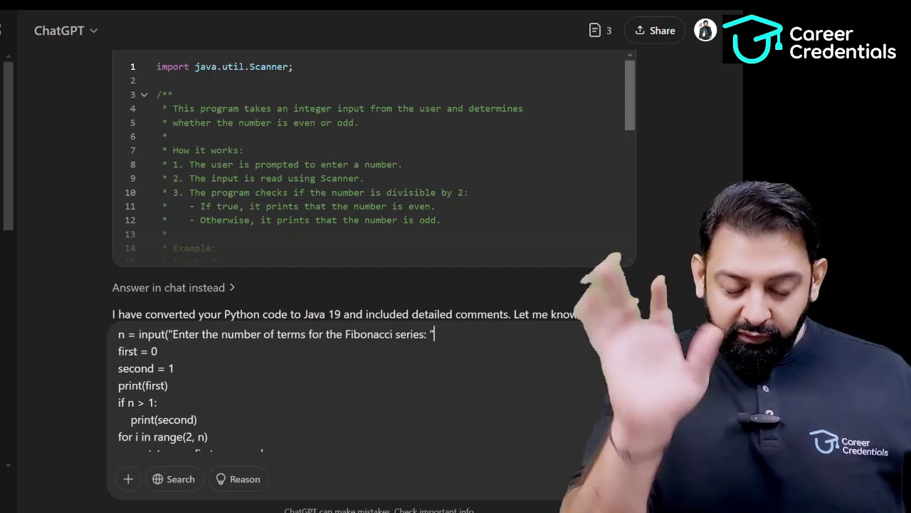
Step: Remove the closing parenthesis from print(next_term) and insert an empty line above the Fibonacci code
scroll(356, 388, down, 2)
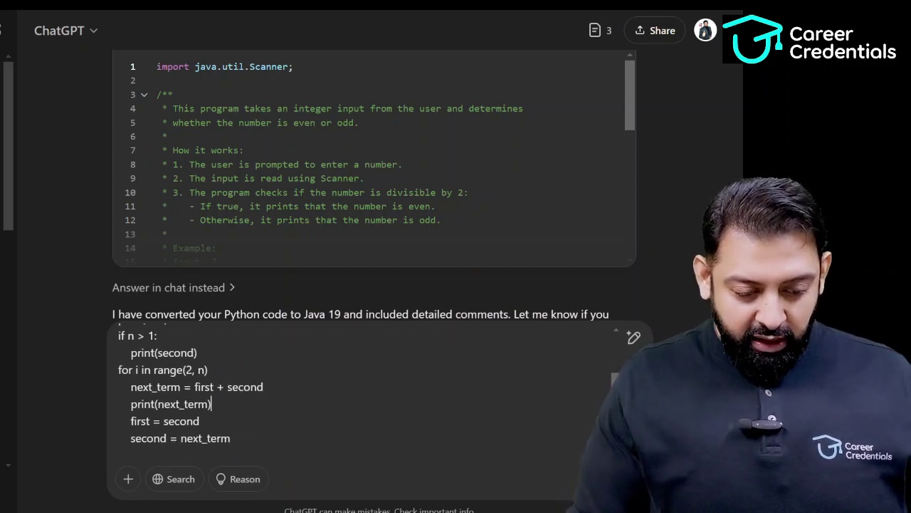
key(BackSpace)
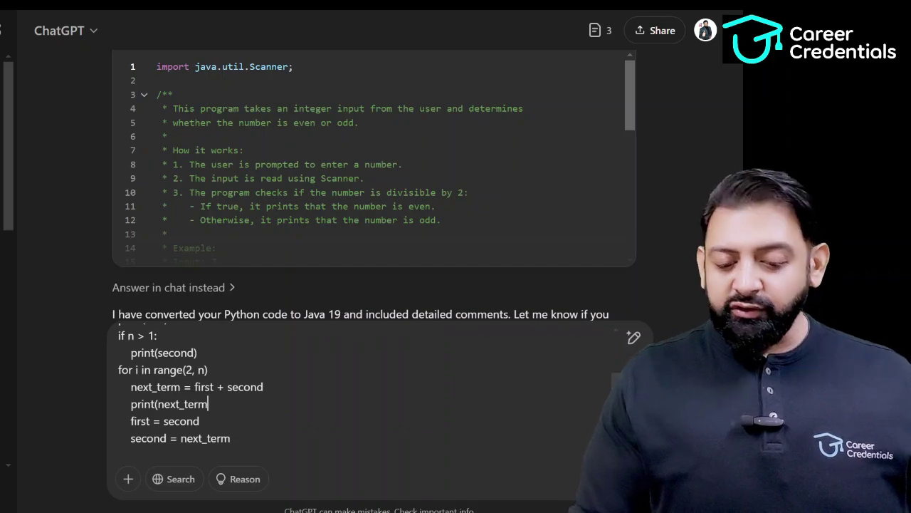
scroll(356, 388, up, 2)
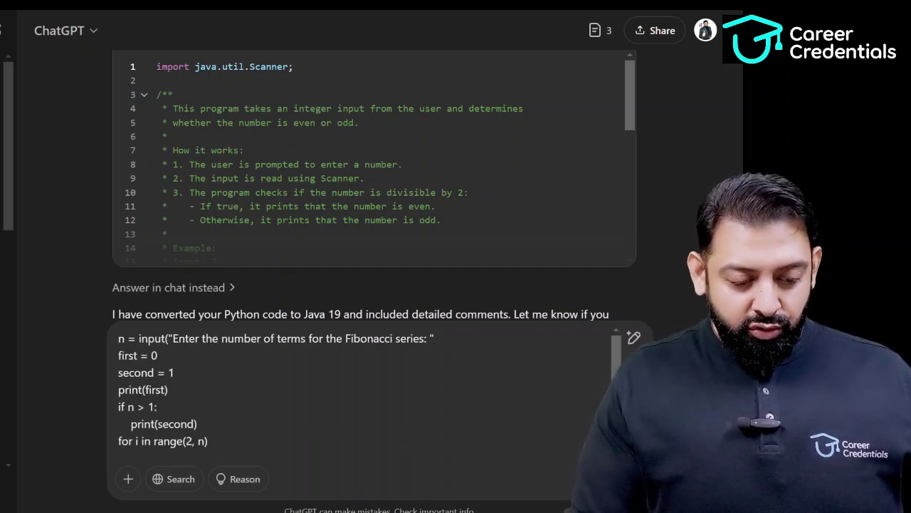
key(shift+Return)
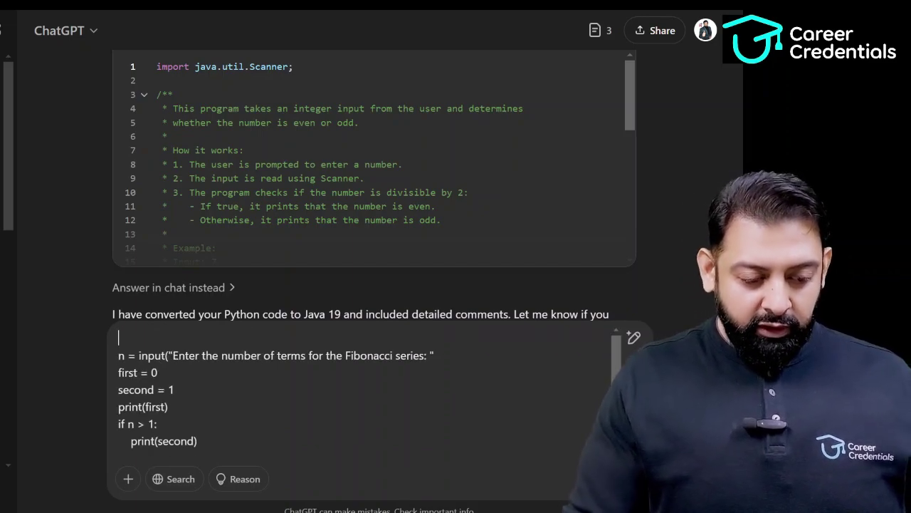
Step: Write "I M GETTING MUTIPLE ERRORS" on the empty line above the Fibonacci code
text(I M )
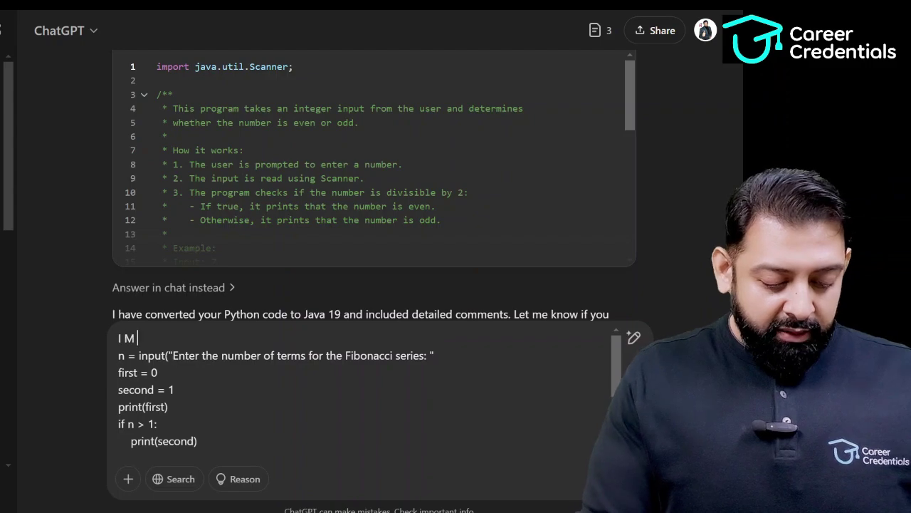
text(GETTING MU)
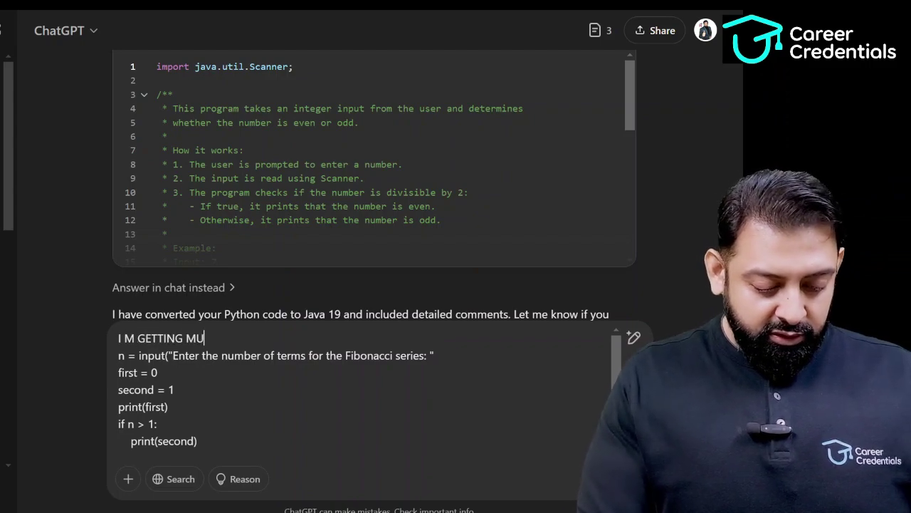
text(TIPLE ERROR)
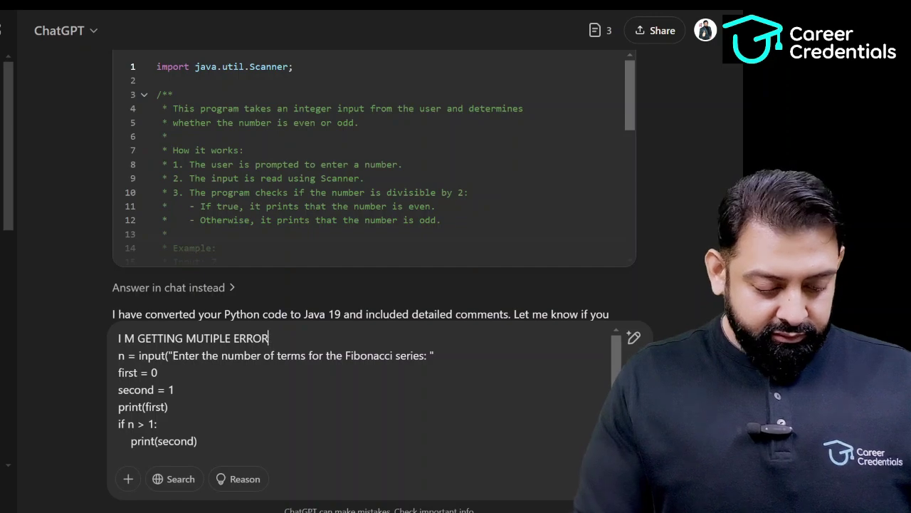
text(E)
key(BackSpace)
text(S)
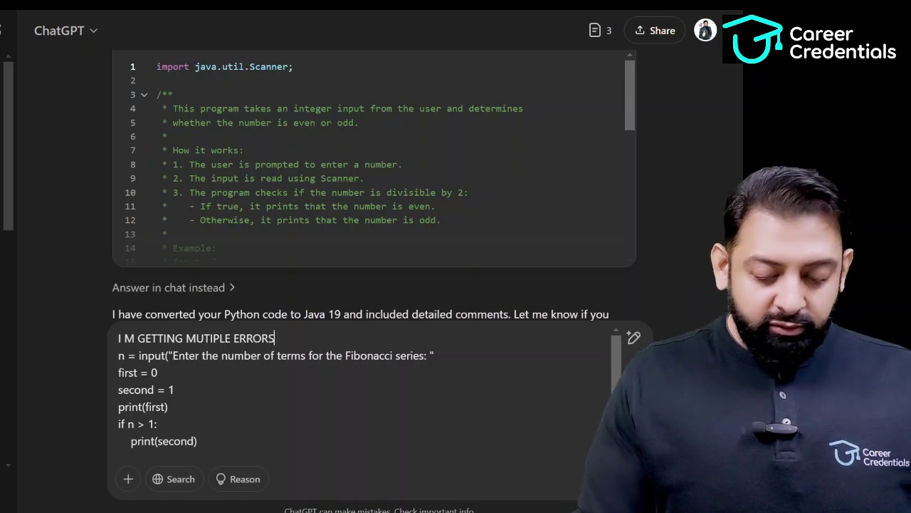
Step: Put "ACT AS PYTHON DEVLOPER,CORRECT ERRORS FROM CODE AS" before the error sentence and submit the prompt with the code
text(ACT A)
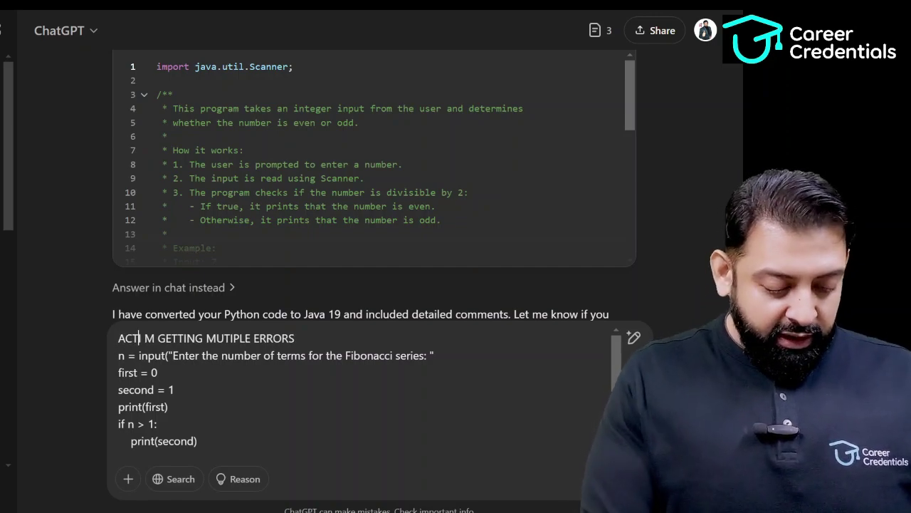
text(S PYTHON DE)
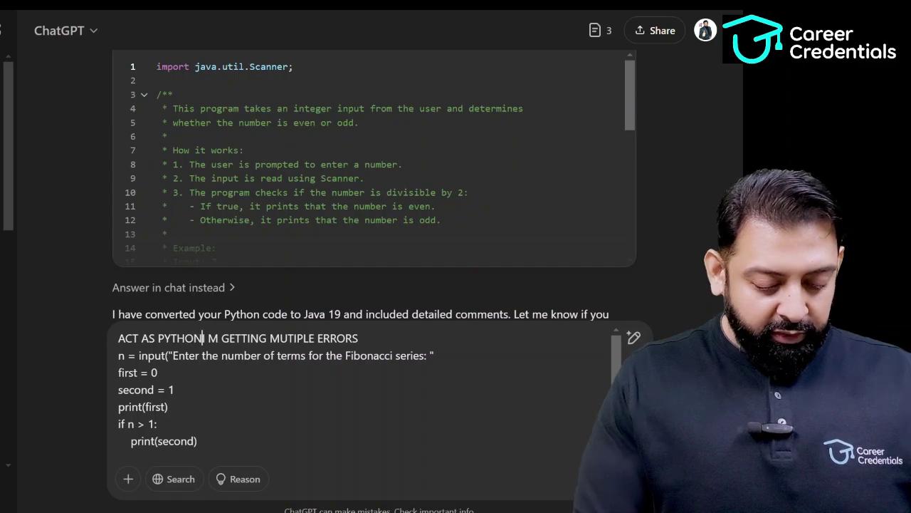
text(VLOPER)
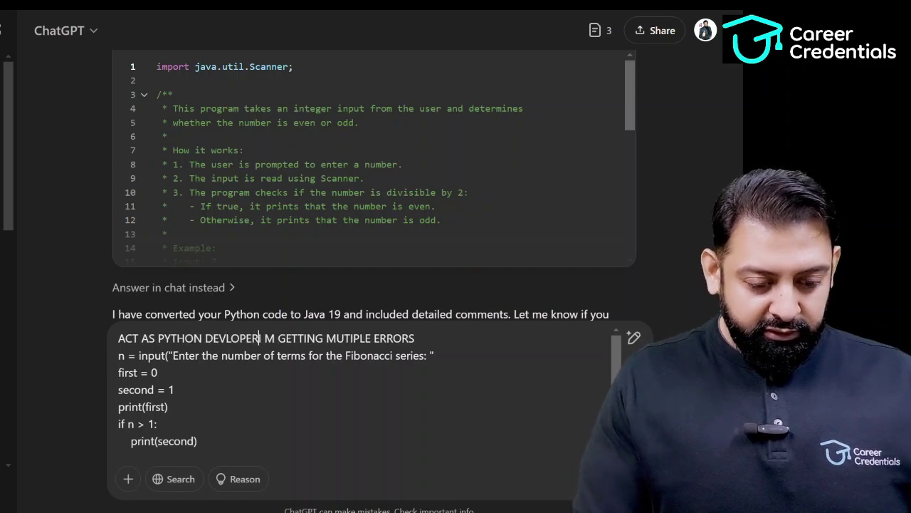
text(,)
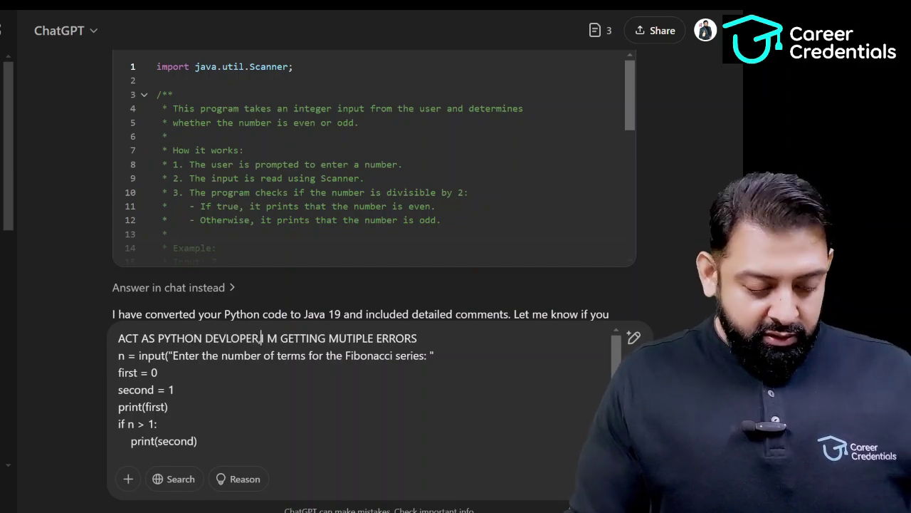
text(C)
text(ORRECT ERR)
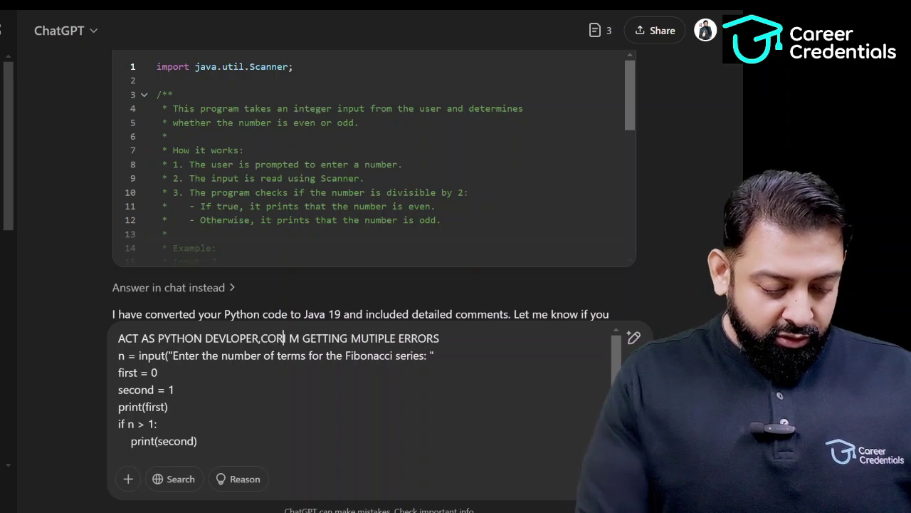
text(OR)
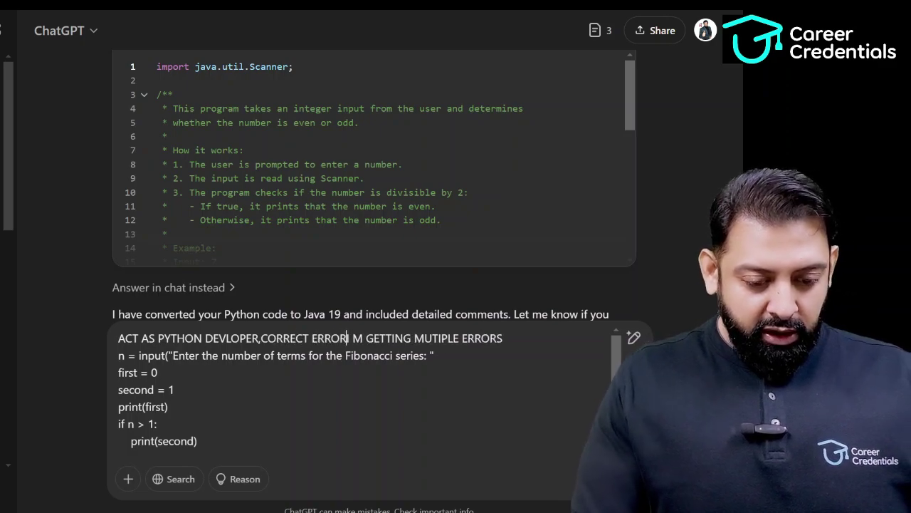
text(S FROM COD)
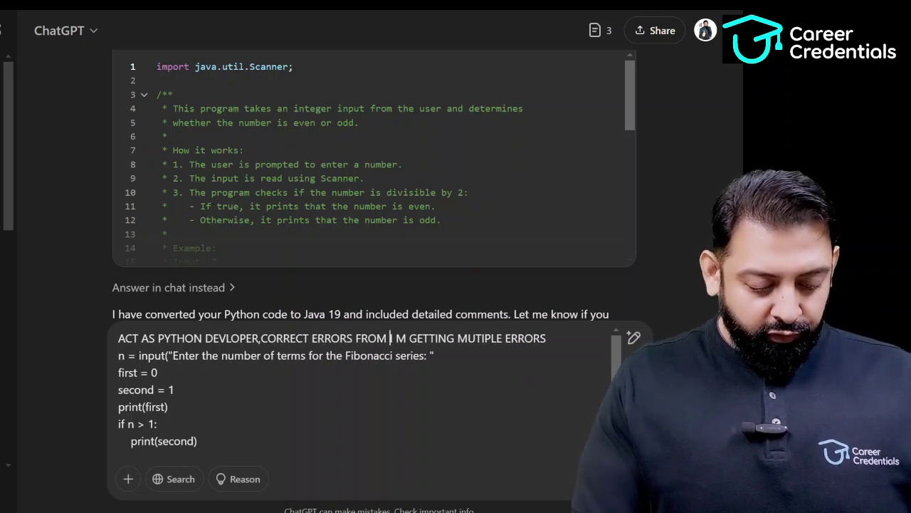
text(E)
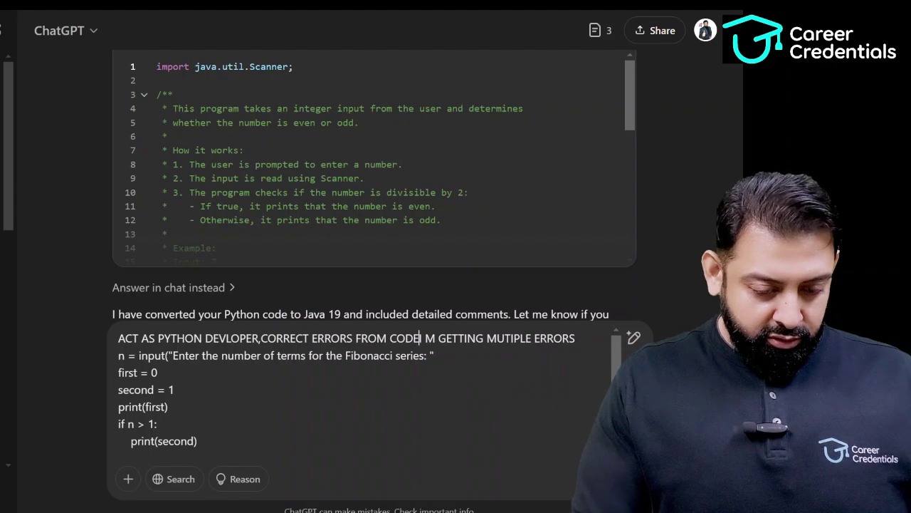
text( ASI)
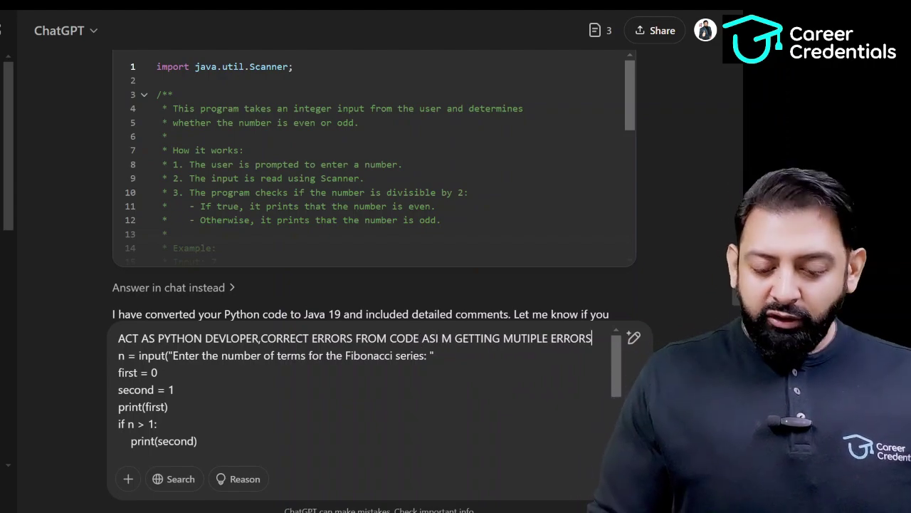
key(Return)
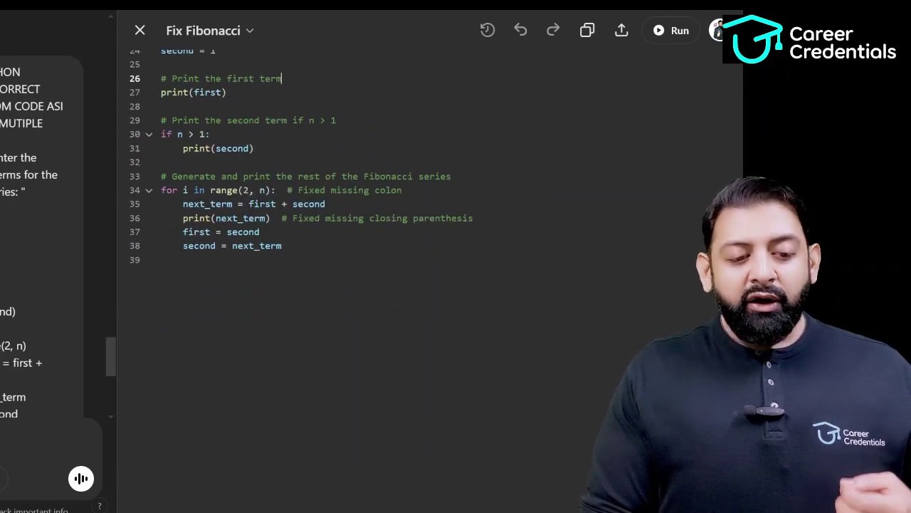
Step: Look over the corrected Fibonacci script, close it, and write "TELL ME WHERE WERE THE ERRORS" as a new message
scroll(427, 285, up, 5)
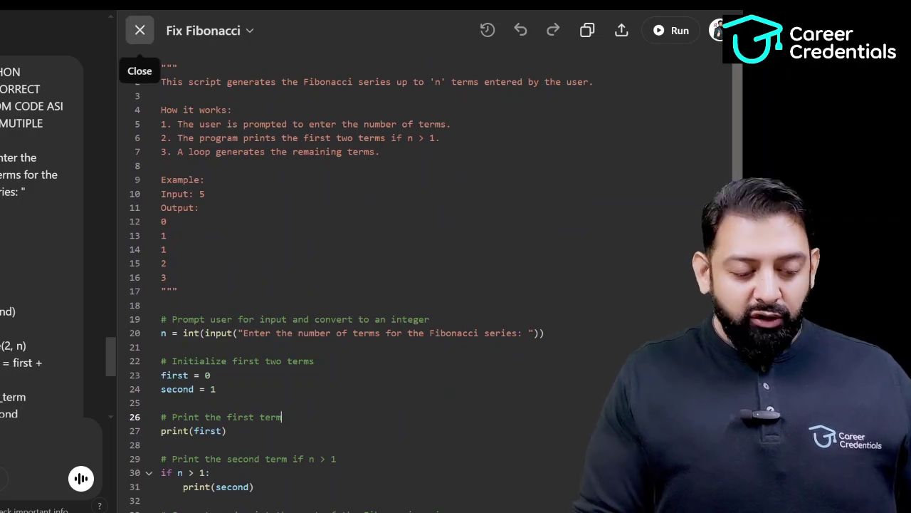
click(139, 30)
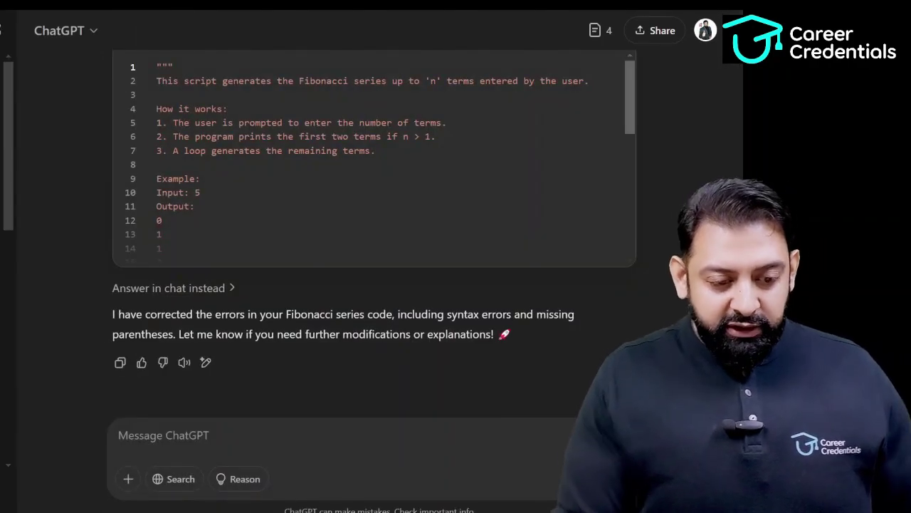
text(TELL )
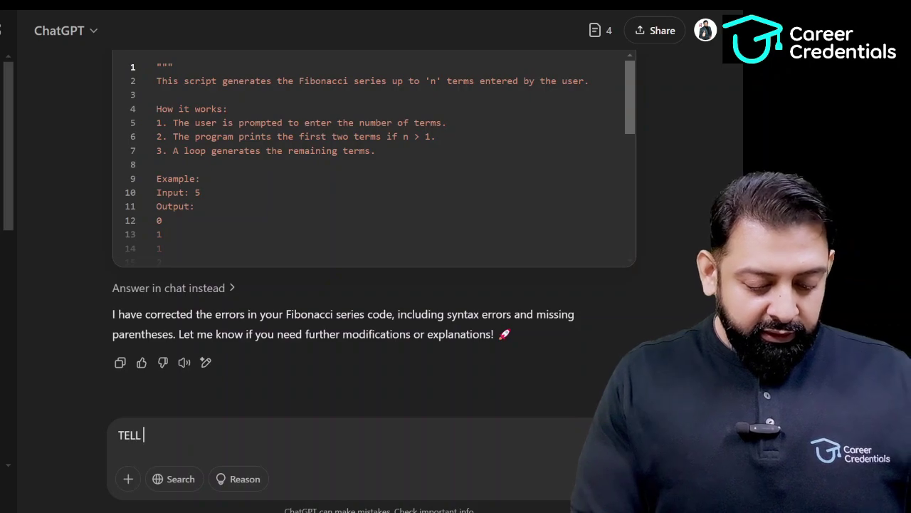
text(ME WHERE )
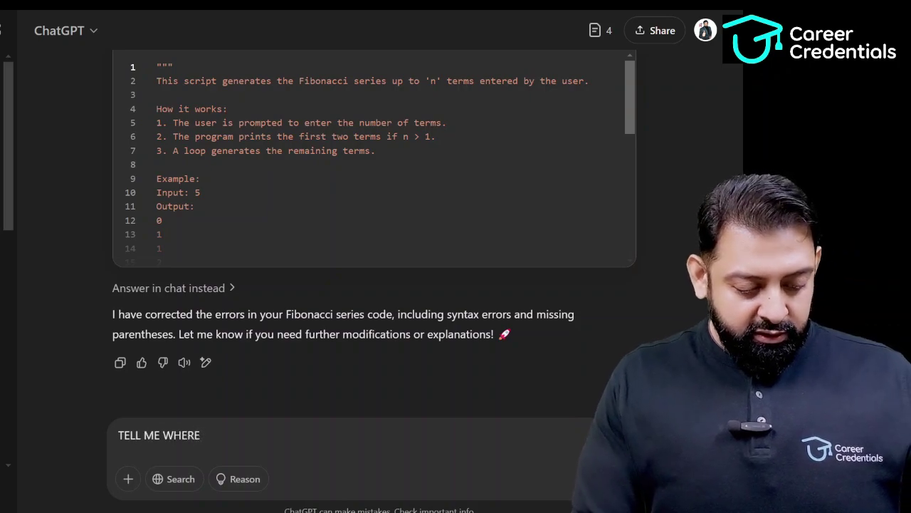
text(WERE THE R)
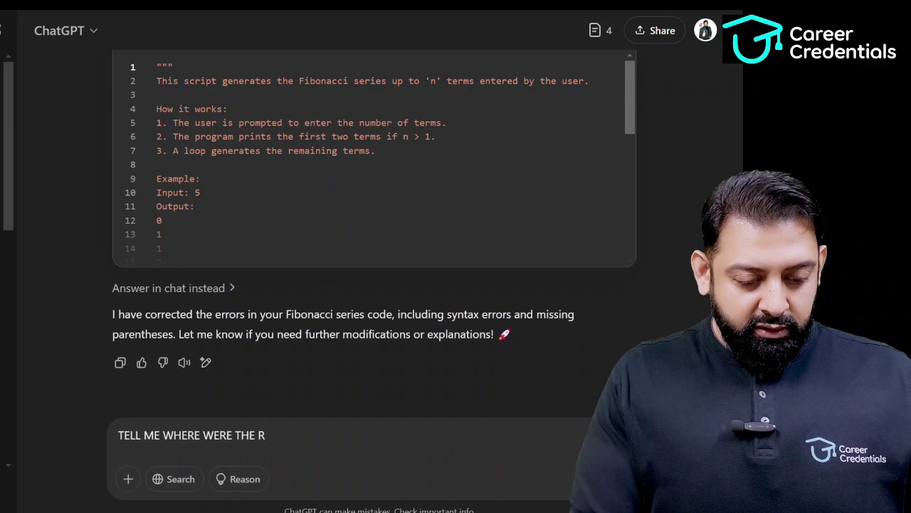
key(BackSpace)
text(ERROR)
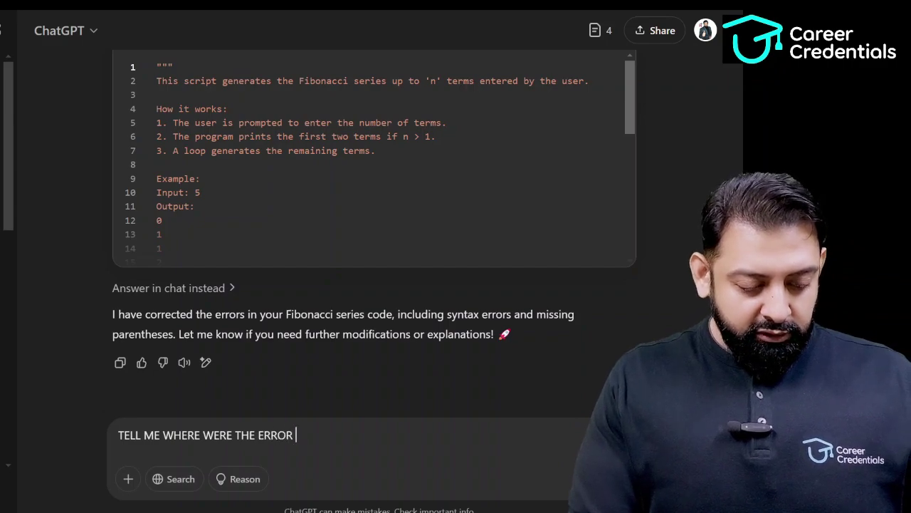
key(BackSpace)
text(S)
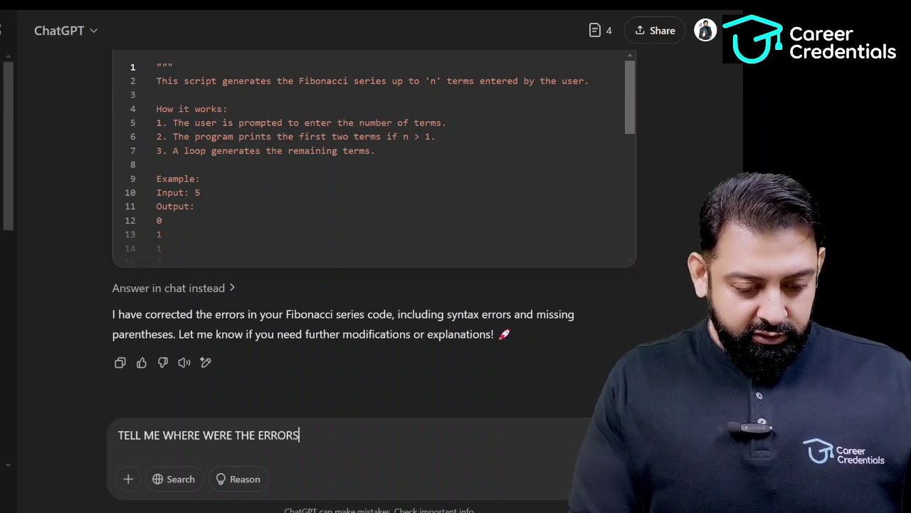
Step: Complete the message with "AND WHAT WERE THE ERRORS IN MY CODE" and submit it
text( AND WHAT)
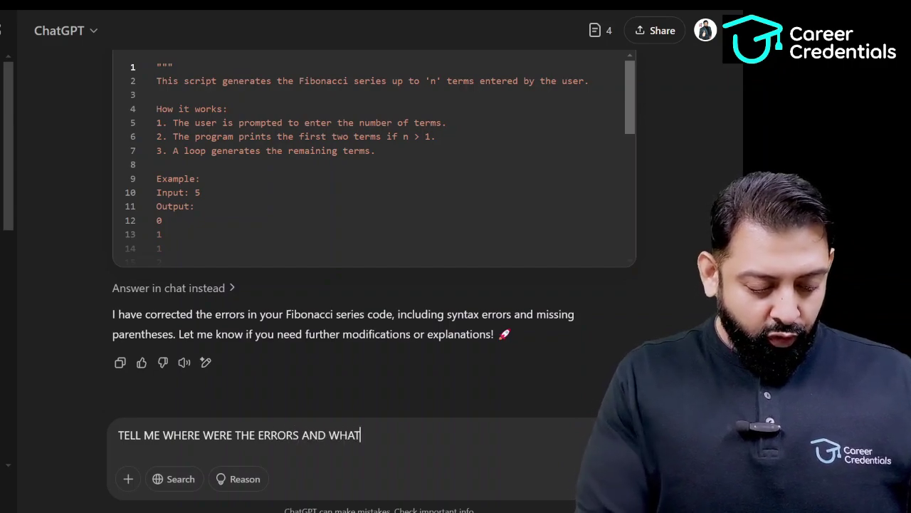
text( WERE THE )
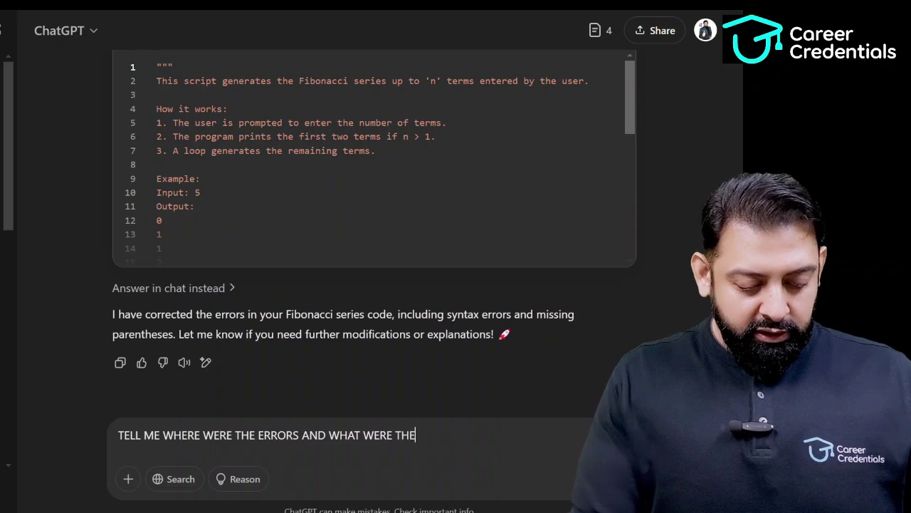
text(ERRORE IN)
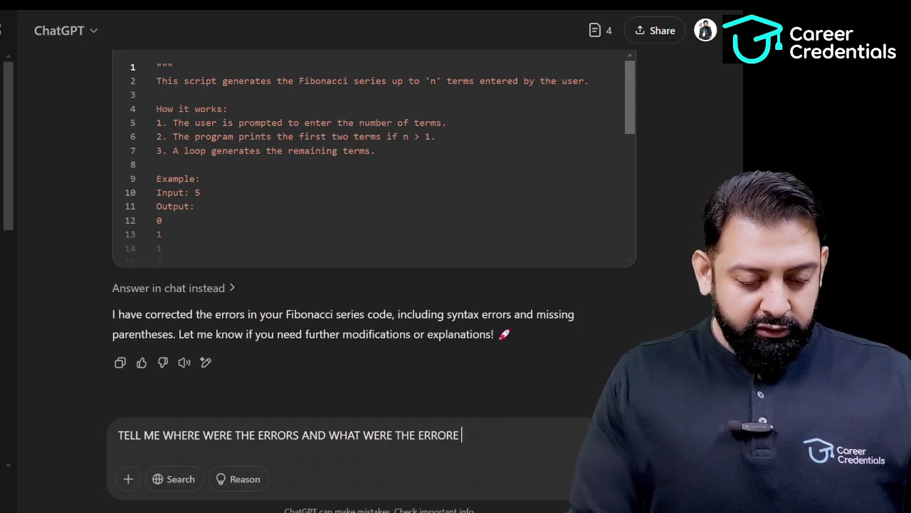
key(BackSpace)
key(BackSpace)
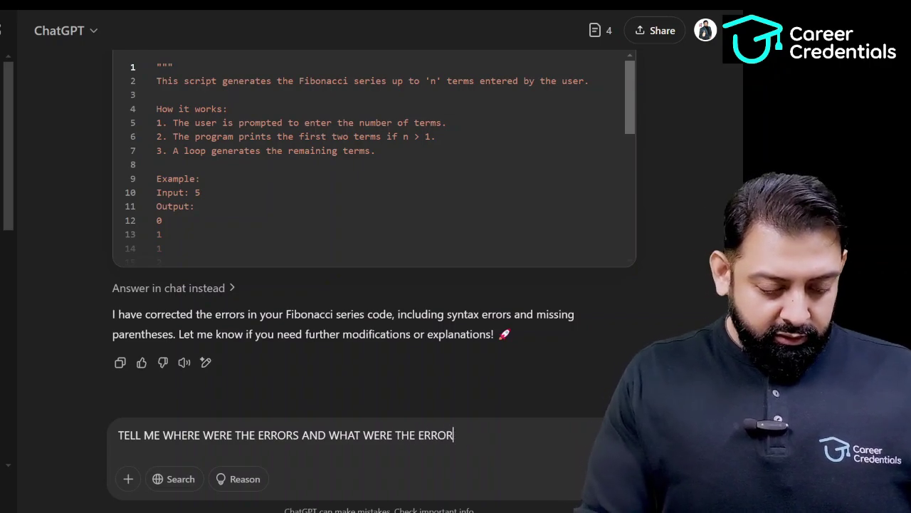
text(S IN MY CODE)
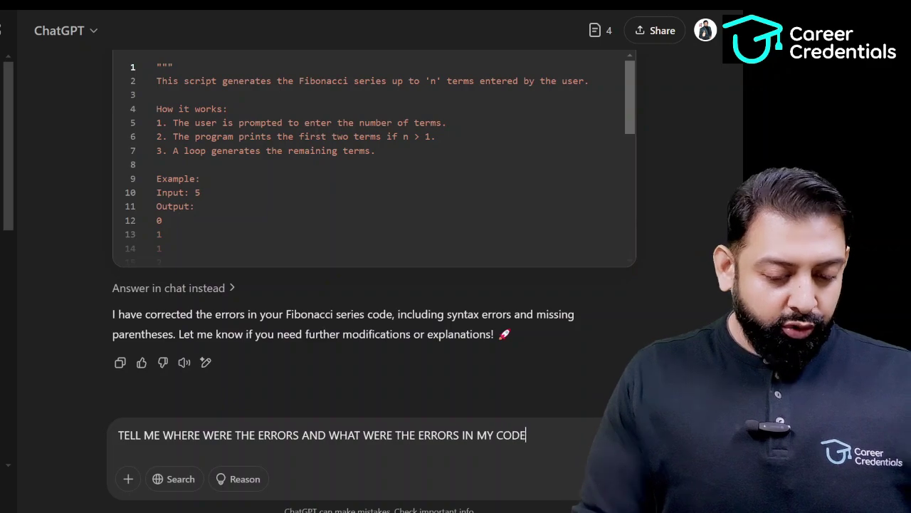
key(Return)
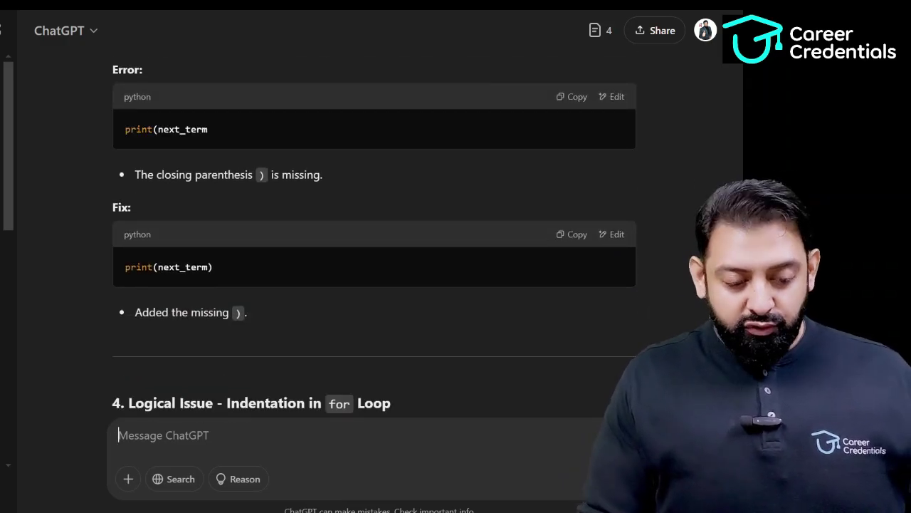
Step: Read through the explanation of each code error and its fix, down to the final fixed code
scroll(374, 249, up, 4)
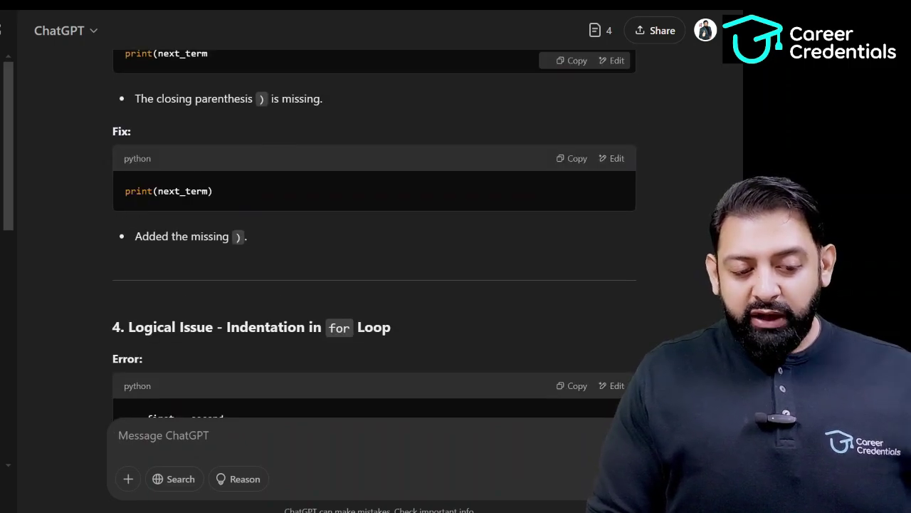
scroll(374, 228, down, 4)
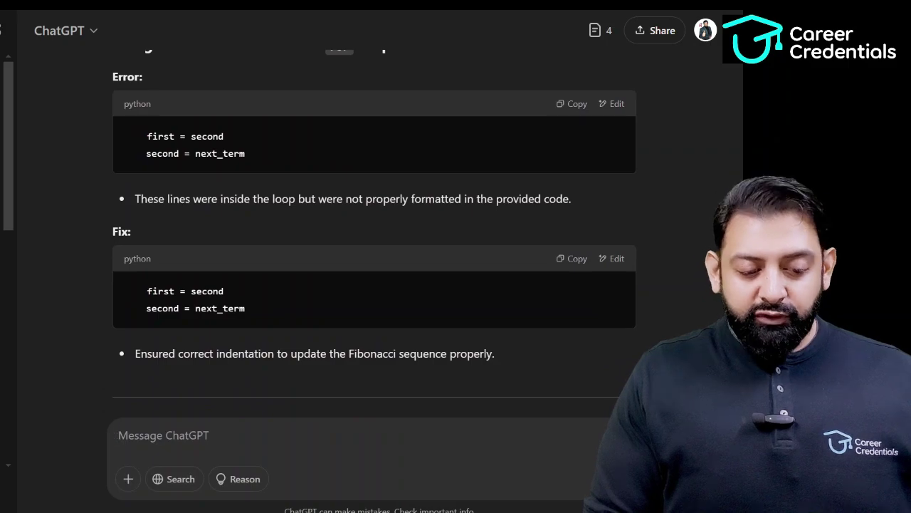
scroll(374, 228, down, 1)
scroll(374, 228, down, 3)
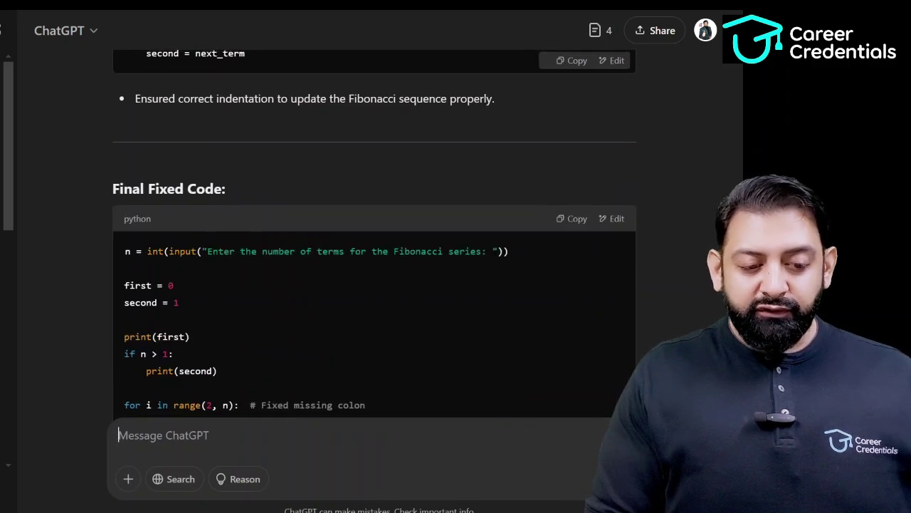
scroll(373, 228, up, 3)
scroll(373, 235, down, 5)
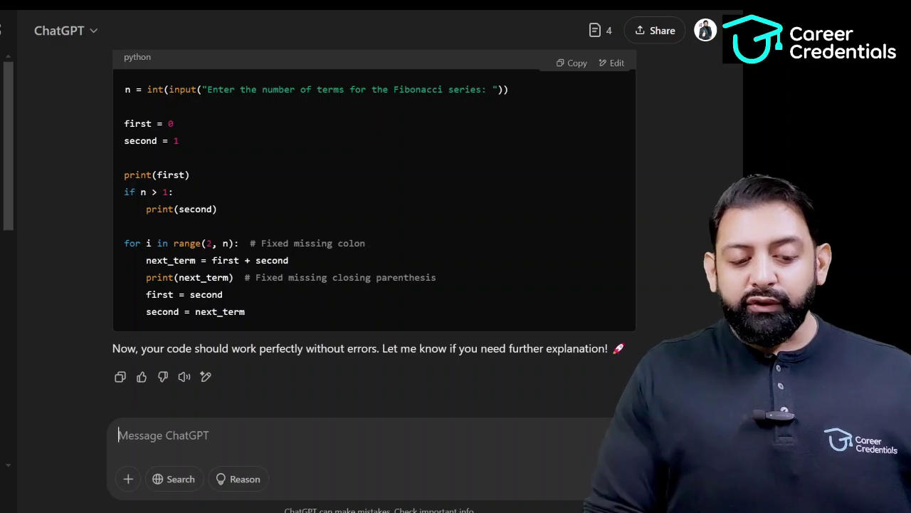
scroll(374, 248, down, 1)
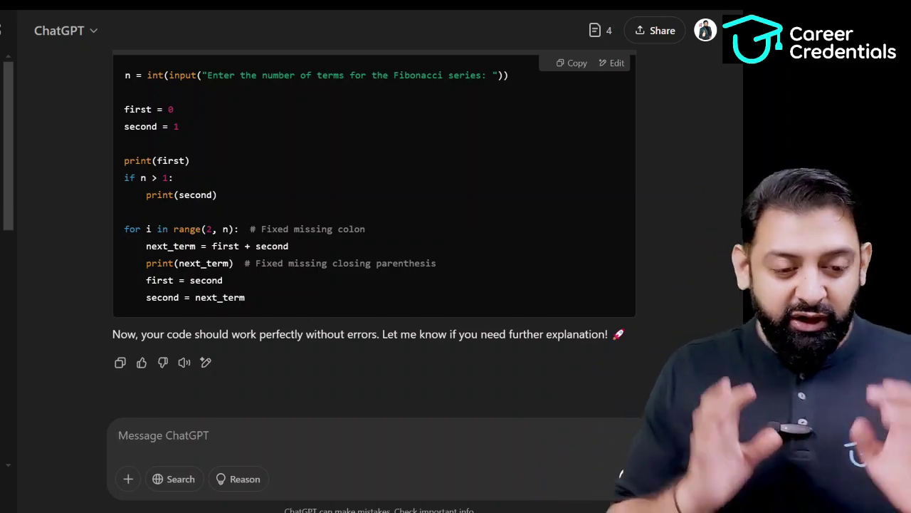
Step: Begin a new role-based message with "ACT as database expert on mysql,"
text(ACT SA)
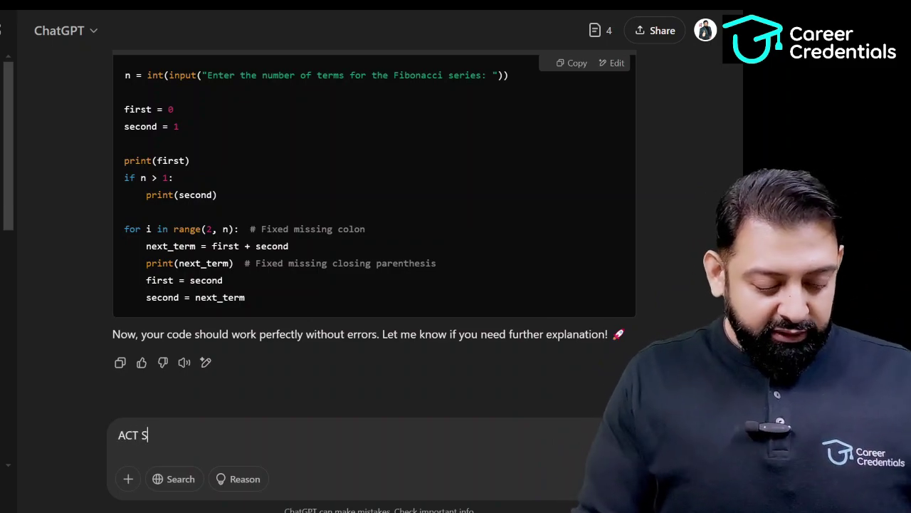
key(BackSpace)
key(BackSpace)
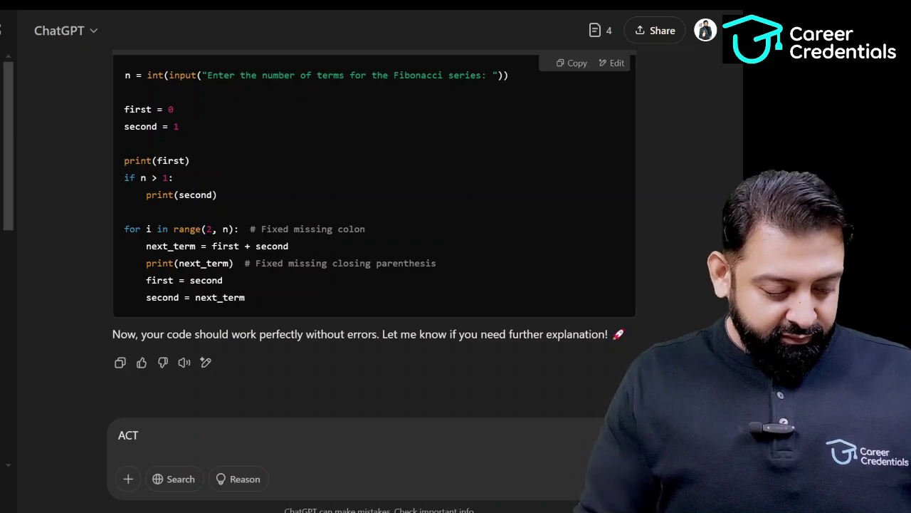
text(as dat)
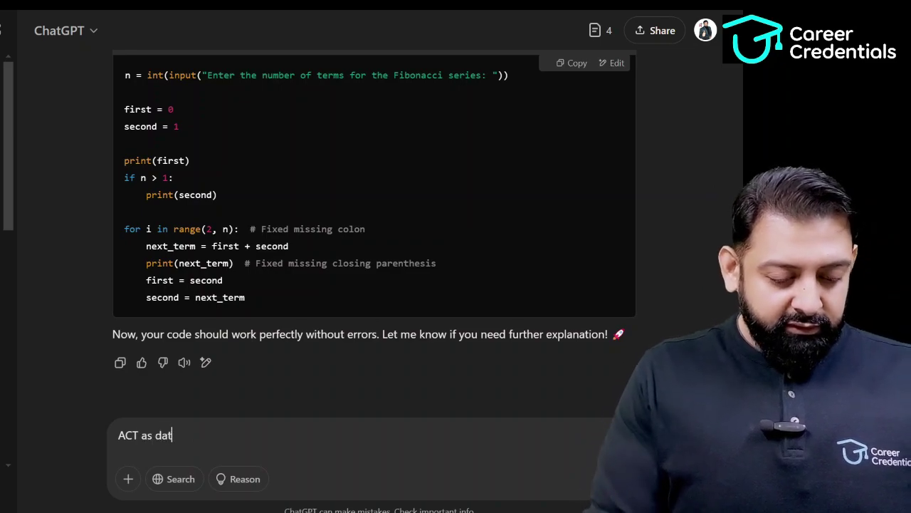
text(abase ex)
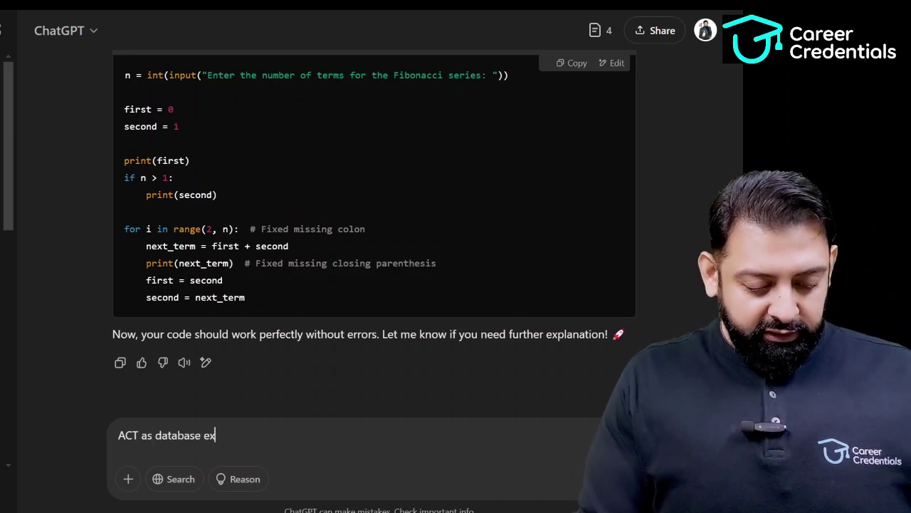
text(pert)
text( o)
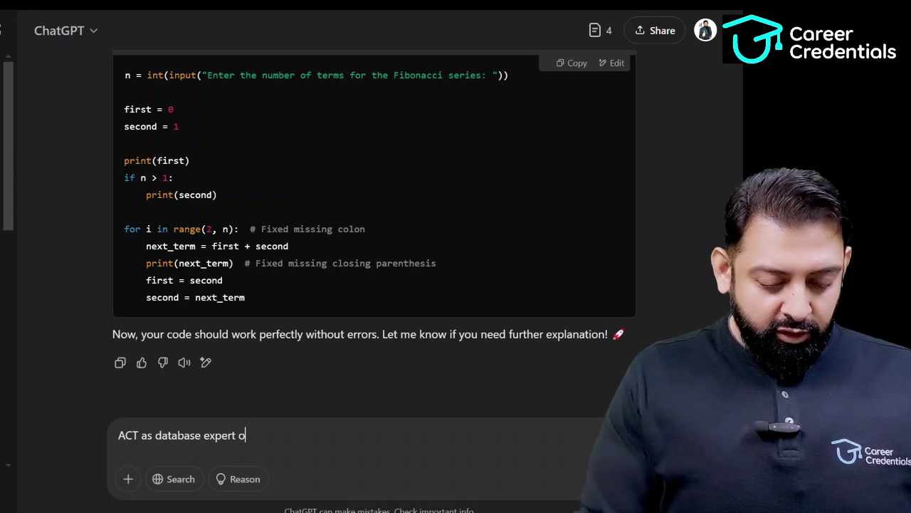
text(n mysql)
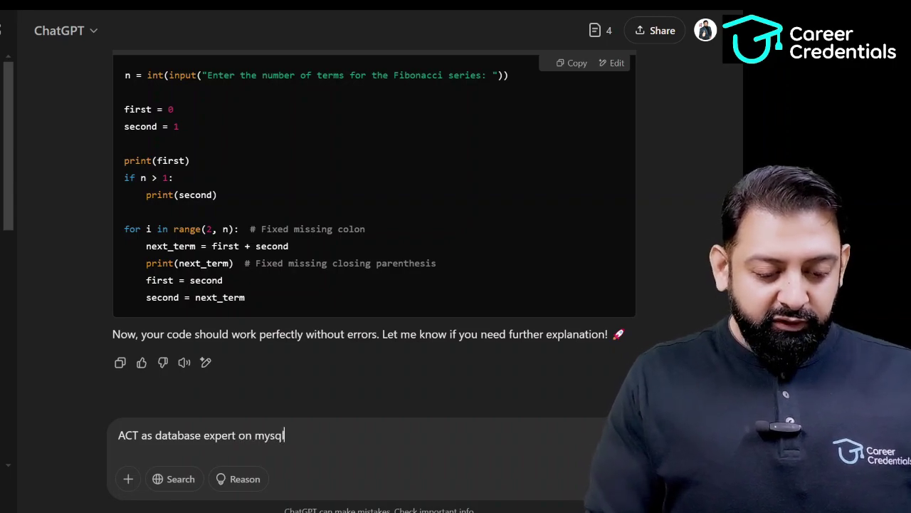
text(,)
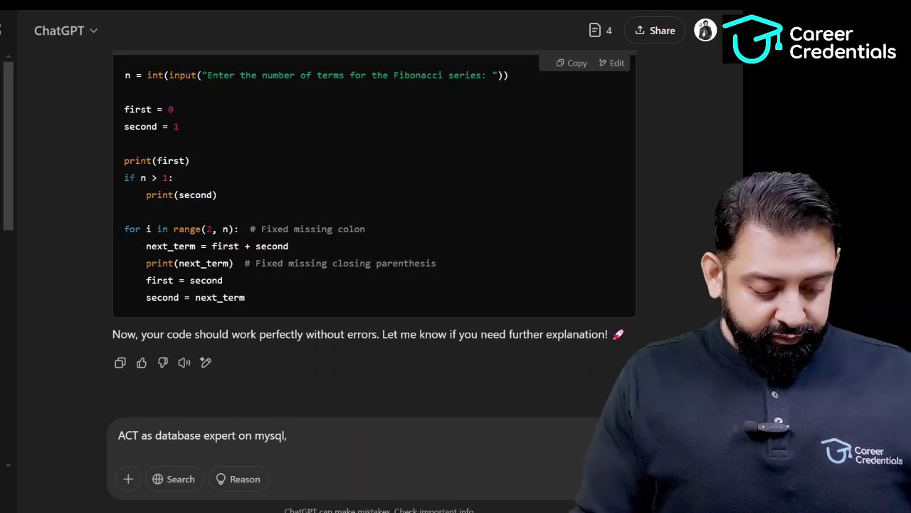
Step: Continue the message with the request "write a query on getting customer nmes who spend max"
text(write a)
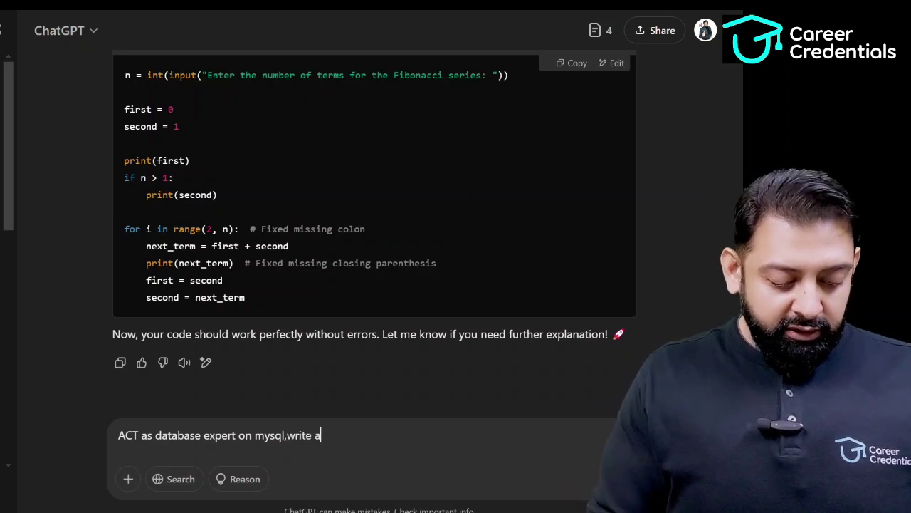
text( query on)
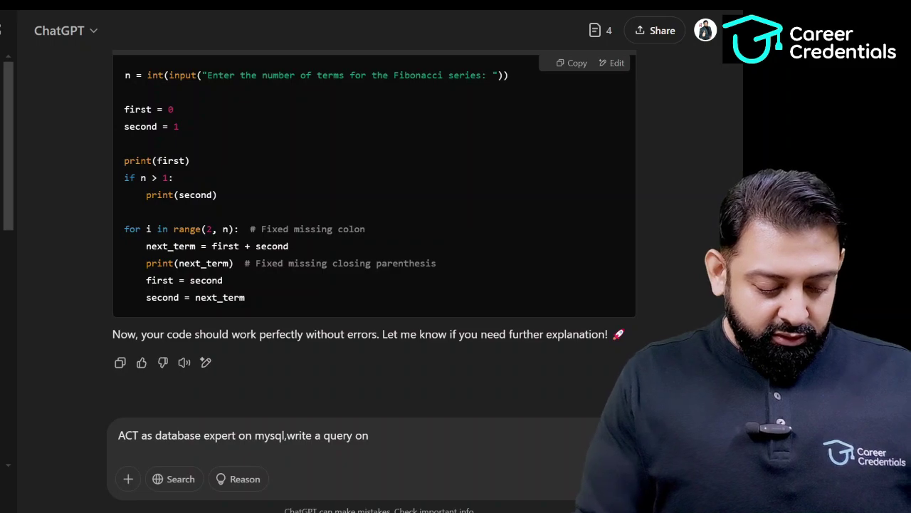
text( getting )
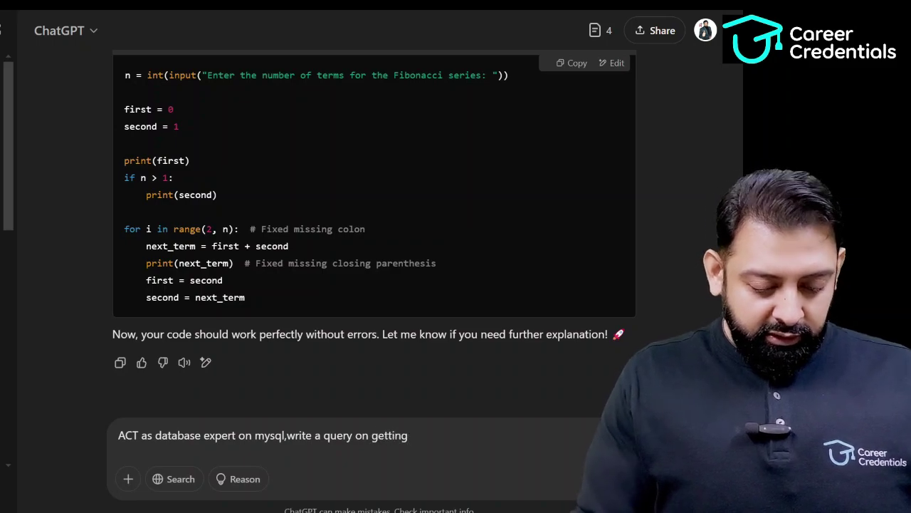
text(cus)
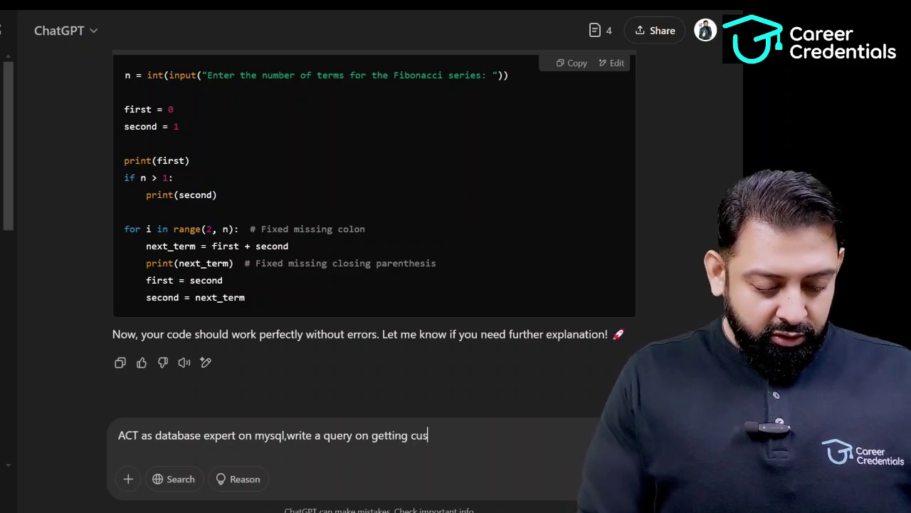
text(tomer nmes )
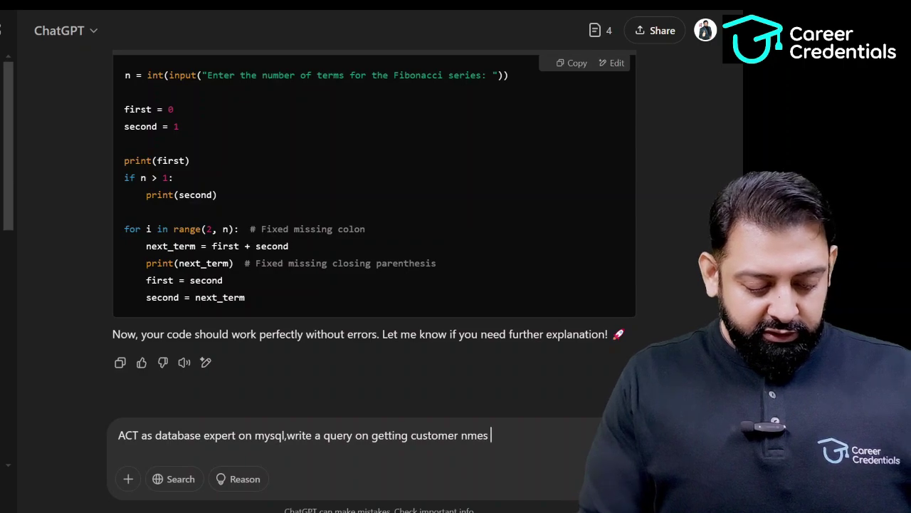
text(who spe)
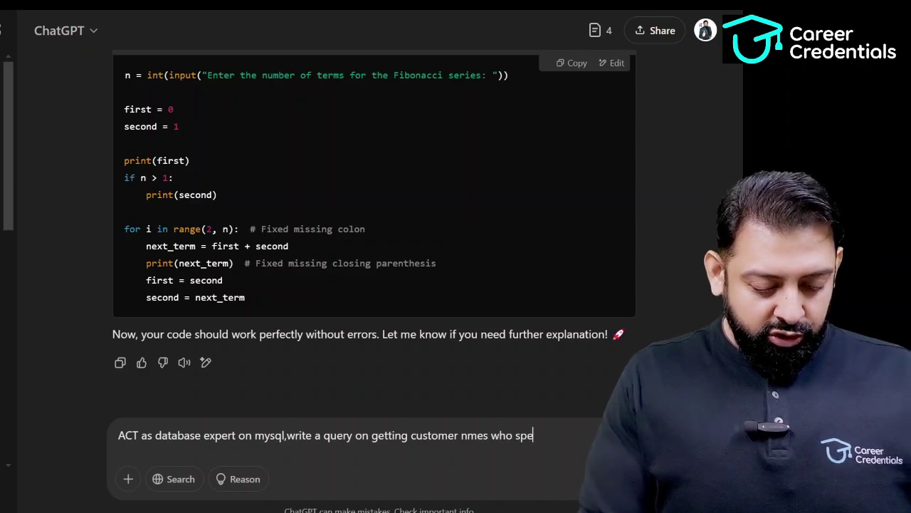
text(nd max)
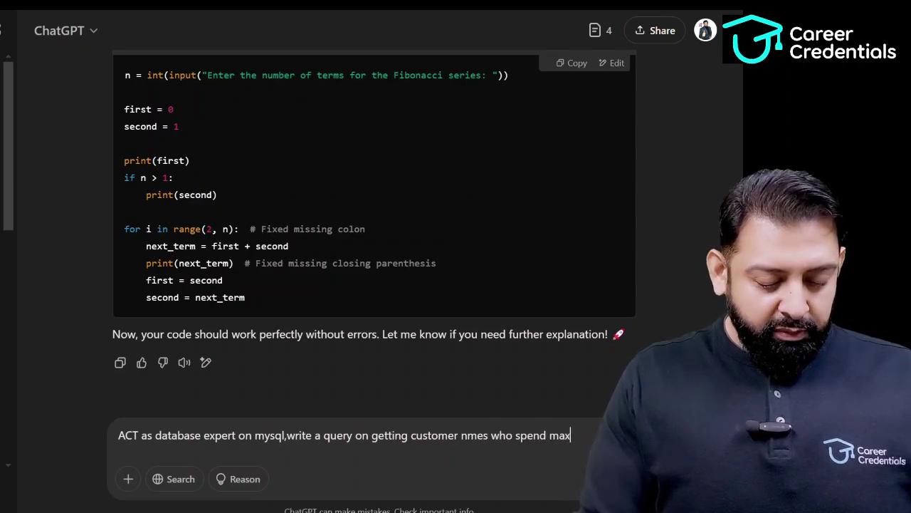
Step: Limit the query request to one year by ending it with "in 2024"
text( in la)
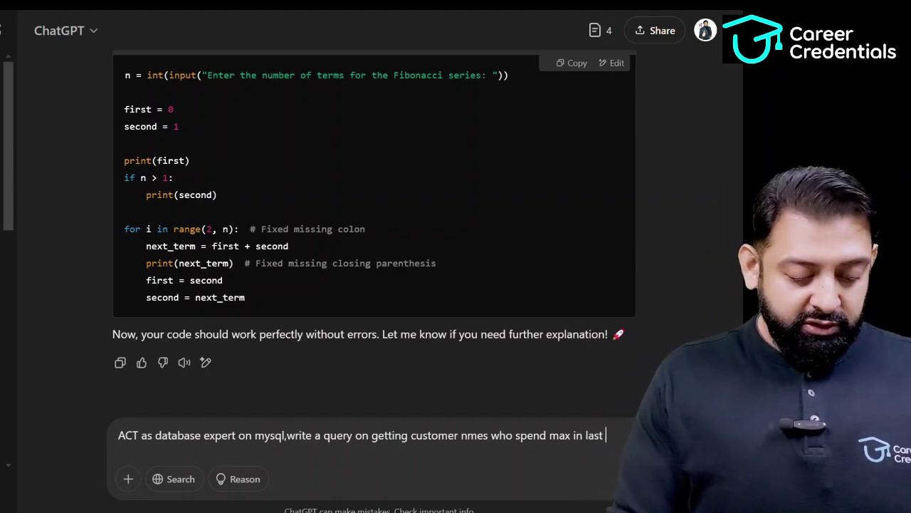
text(st )
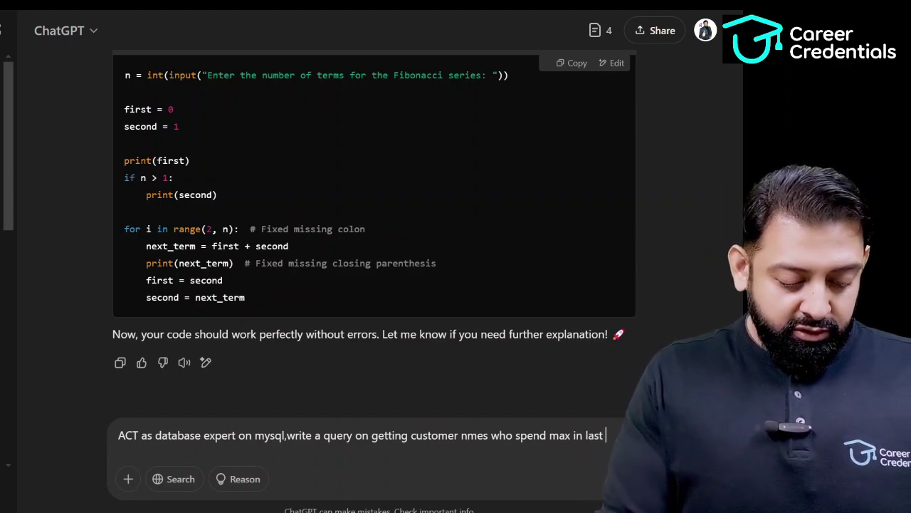
text(year)
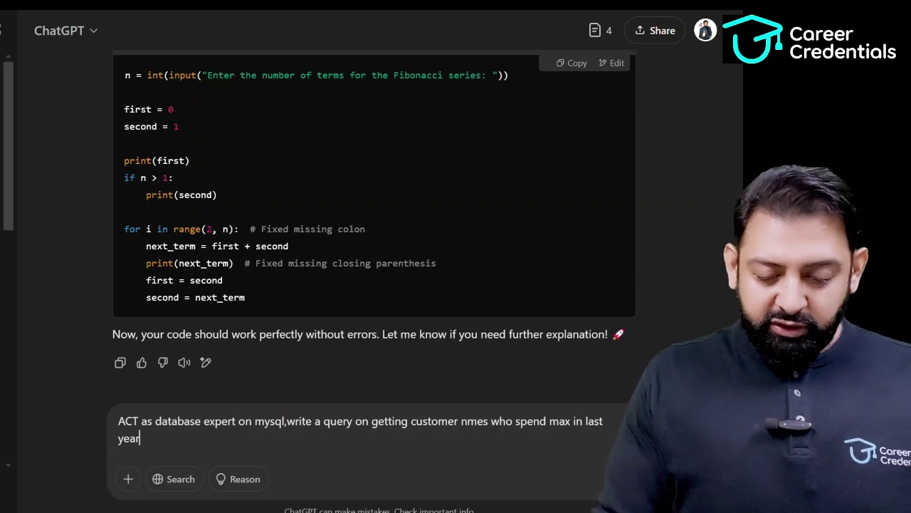
key(BackSpace)
key(BackSpace)
key(BackSpace)
key(BackSpace)
key(BackSpace)
key(BackSpace)
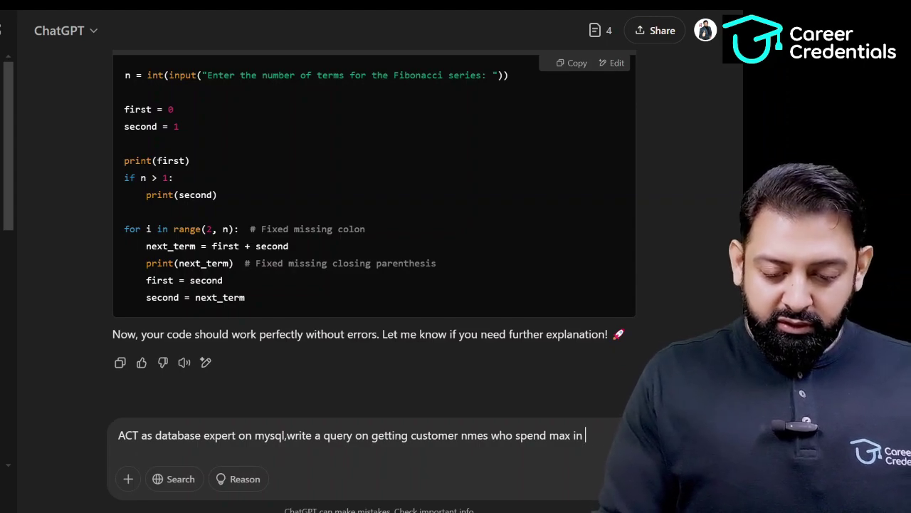
text(2024)
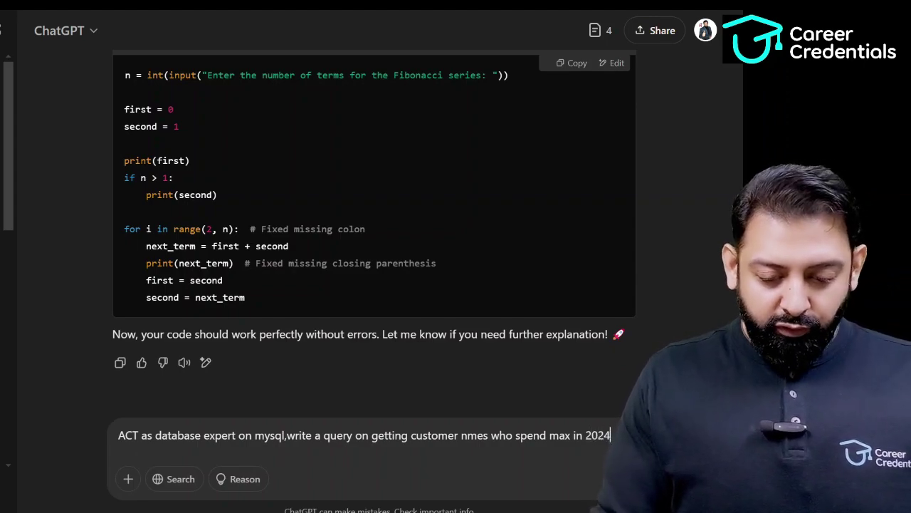
Step: Introduce the available tables in the prompt with ",i am havinf 2 tables 1 customer_details with"
text(,i)
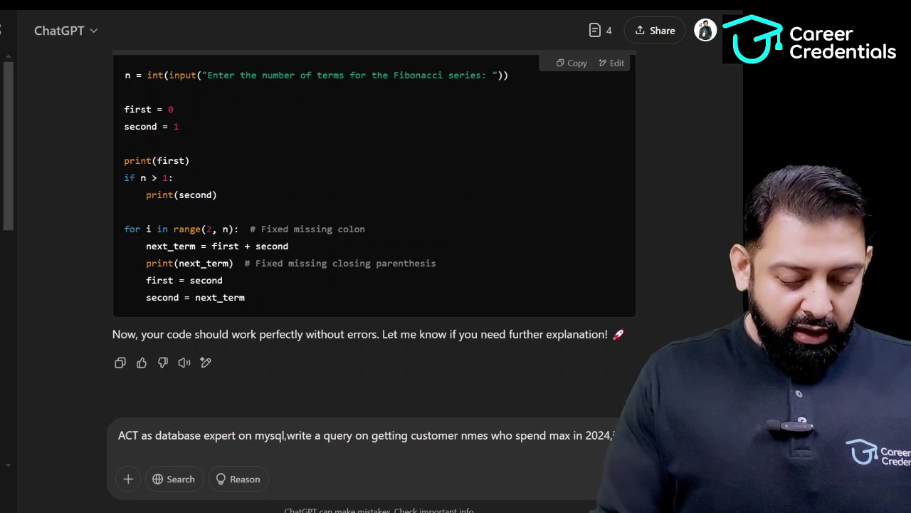
text( am havinf)
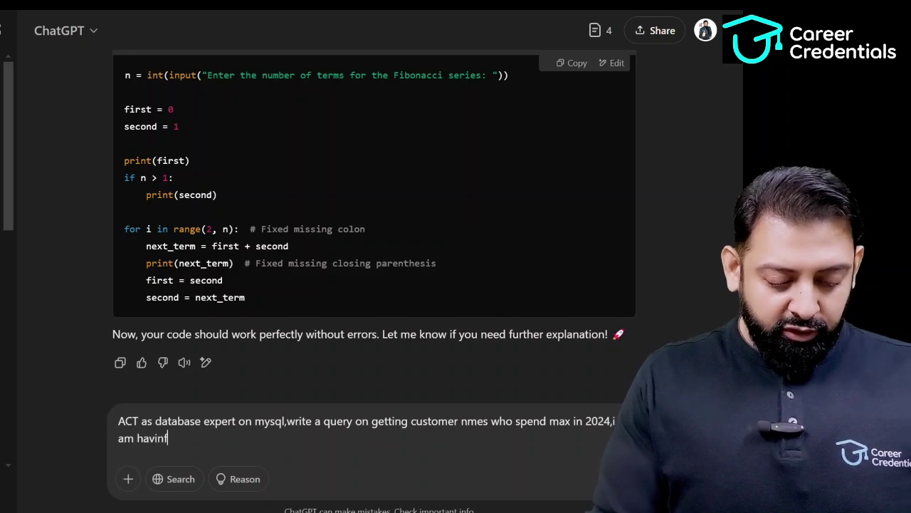
text( 2 tab)
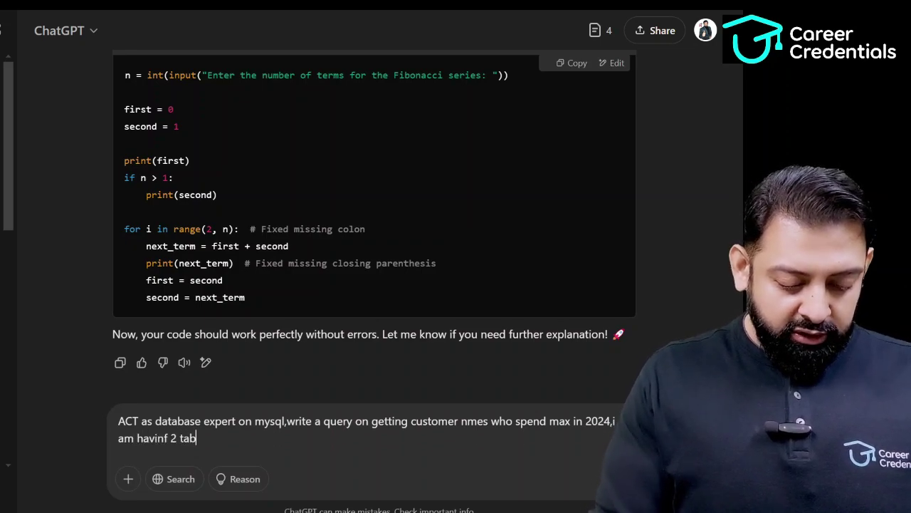
text(les 1 )
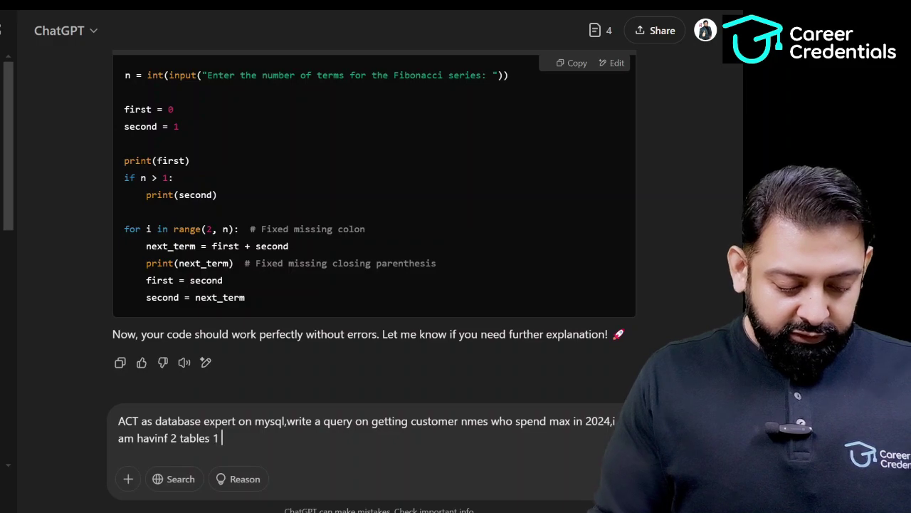
text(customer)
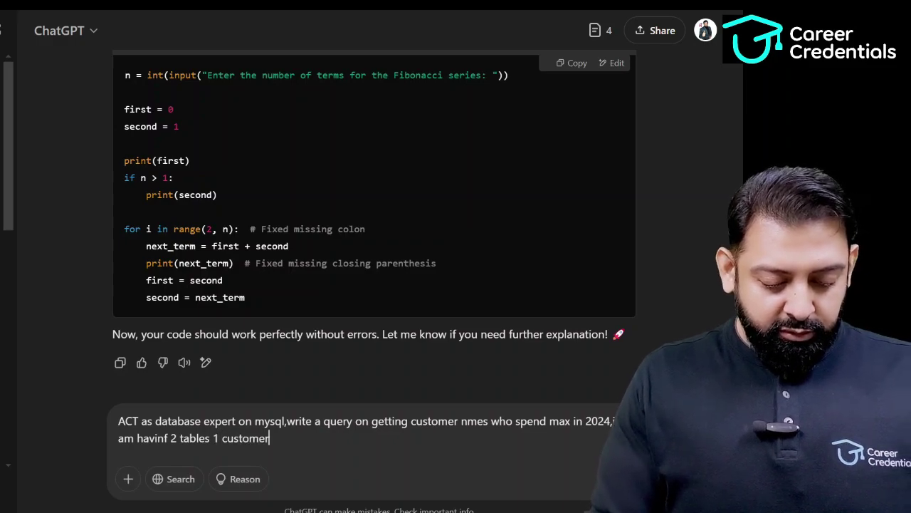
text(_detai)
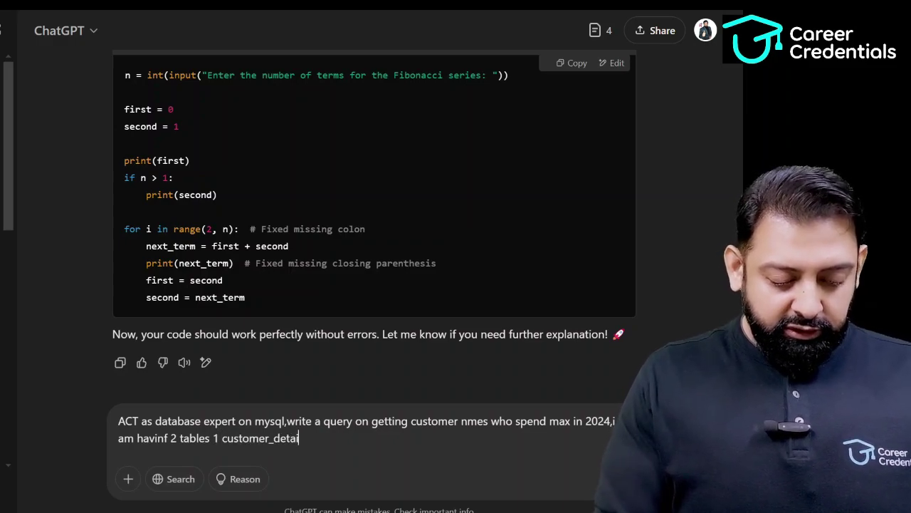
text(ls with )
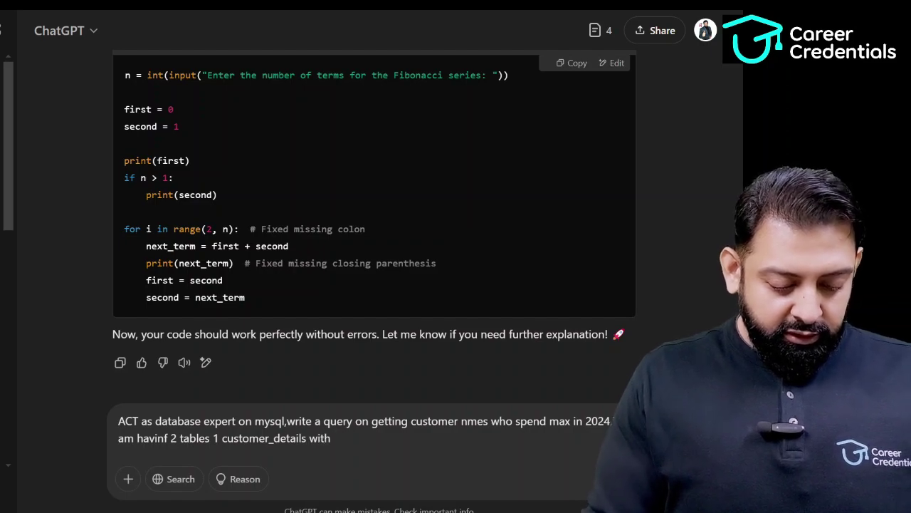
Step: List the first table's columns in the prompt as "eteries as customer_id,name,number,emailid"
text(et)
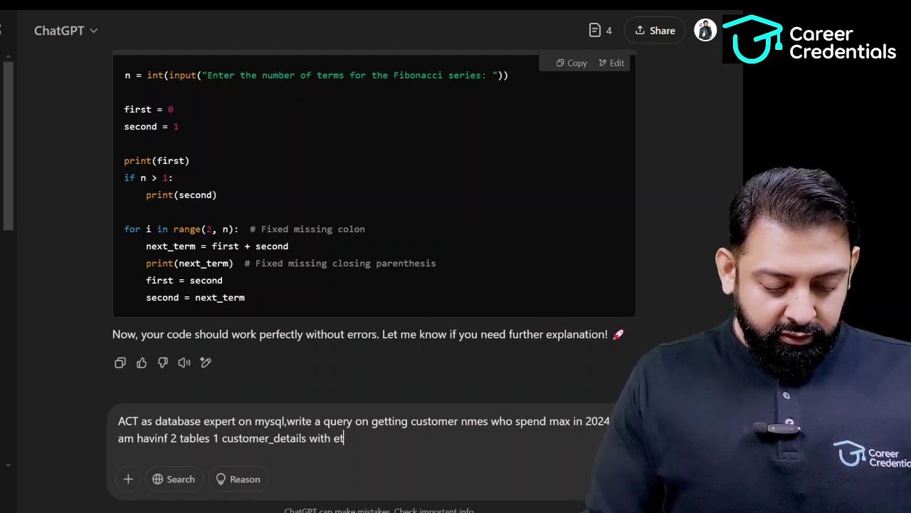
text(eries)
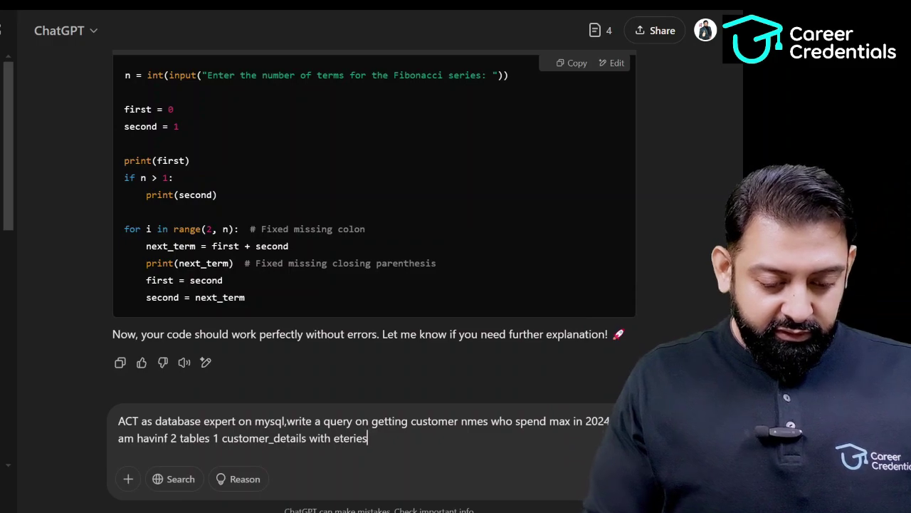
text(as )
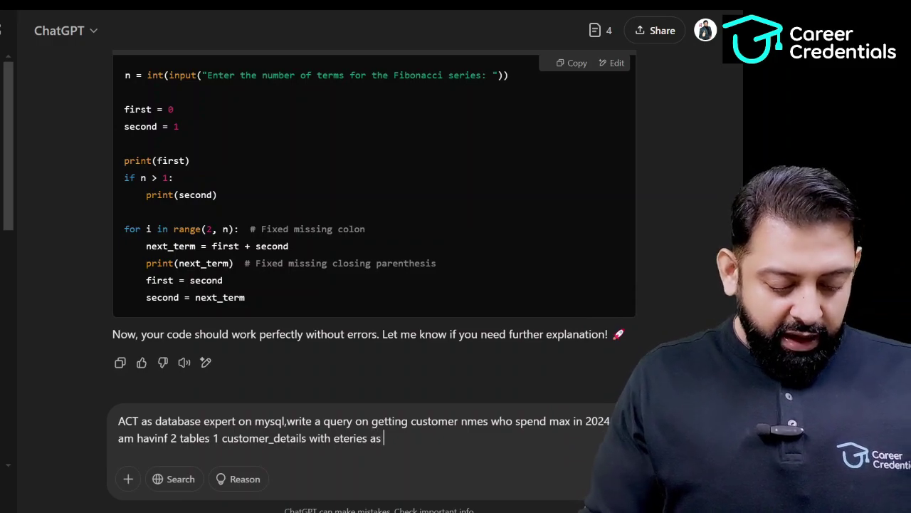
text(customer_)
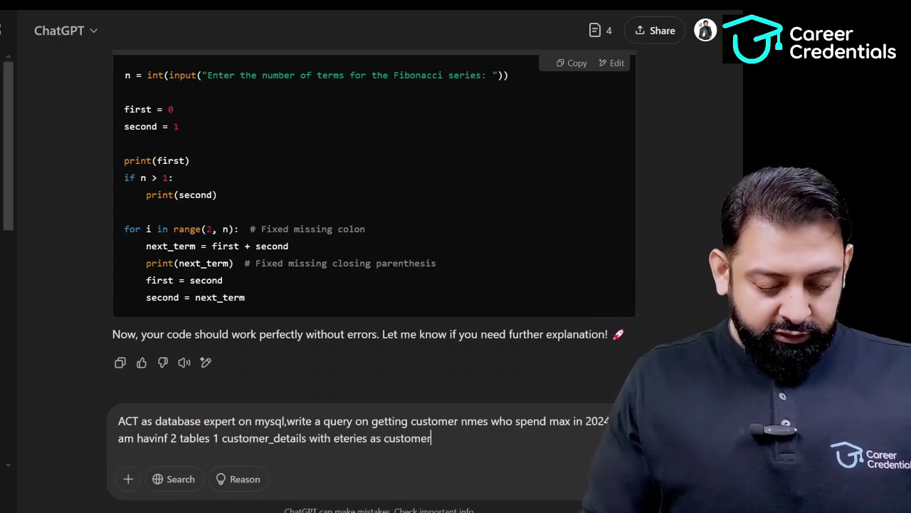
text(i)
text(d)
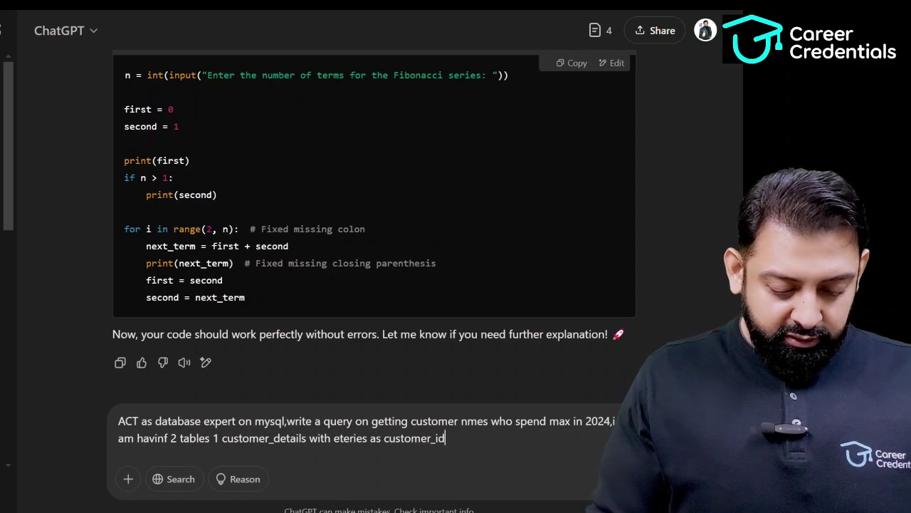
text(,name,nu)
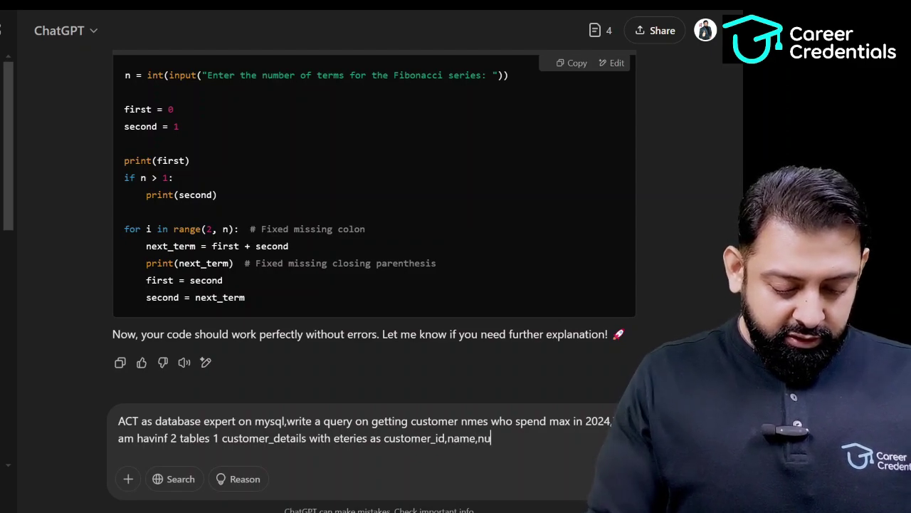
text(mber,emailid)
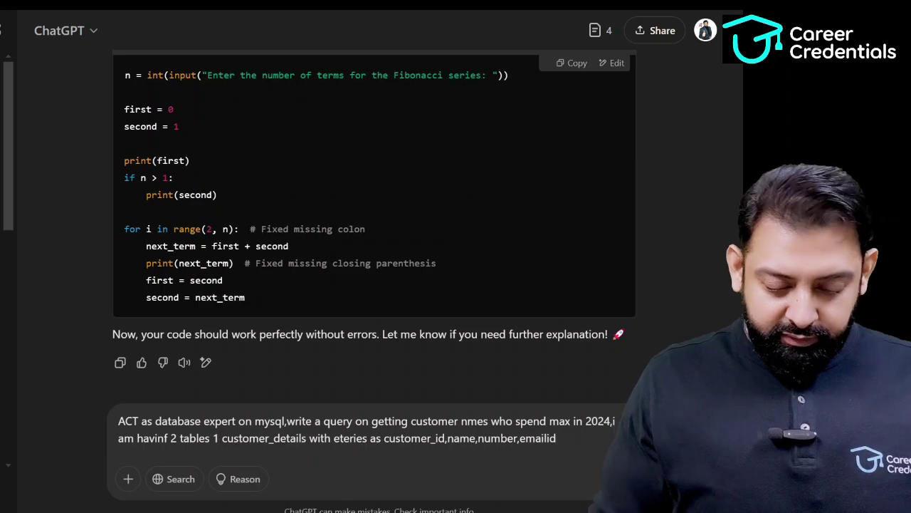
text( 2.)
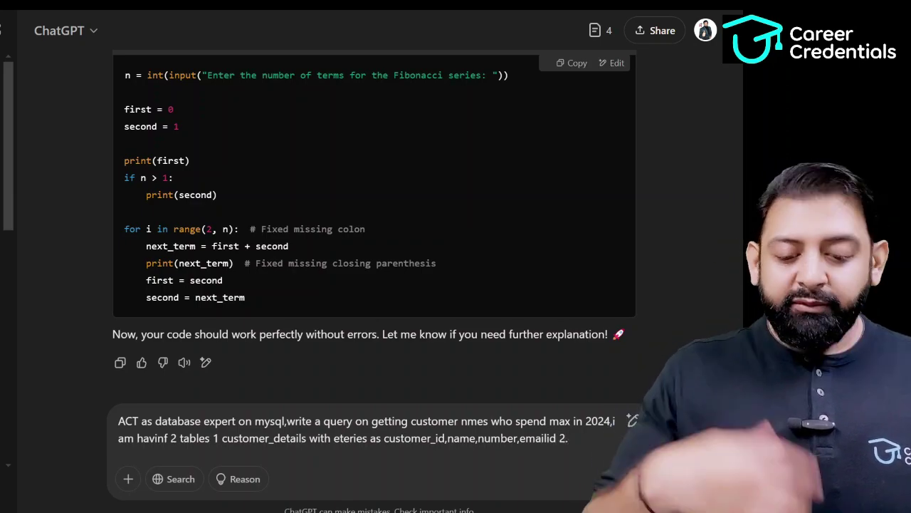
key(BackSpace)
key(BackSpace)
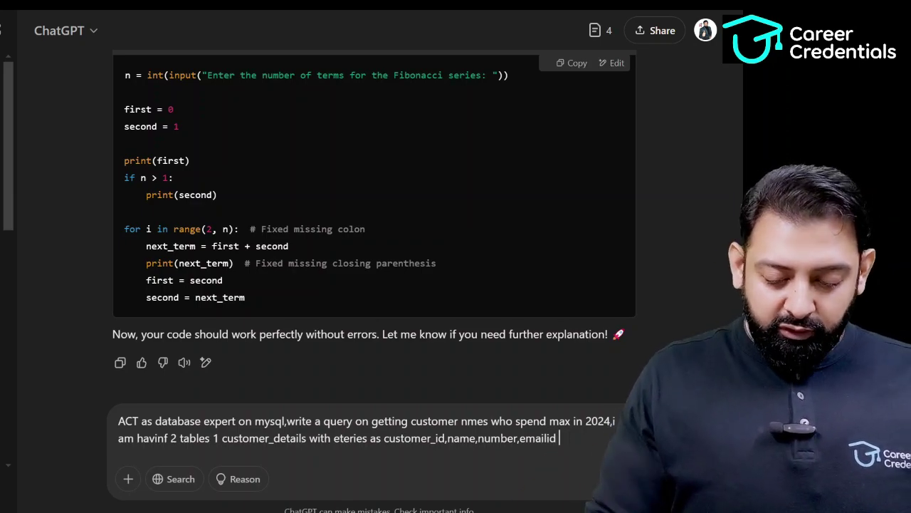
Step: Introduce the second table on a new line of the prompt with "2.bill_details having enteries of"
key(shift+Return)
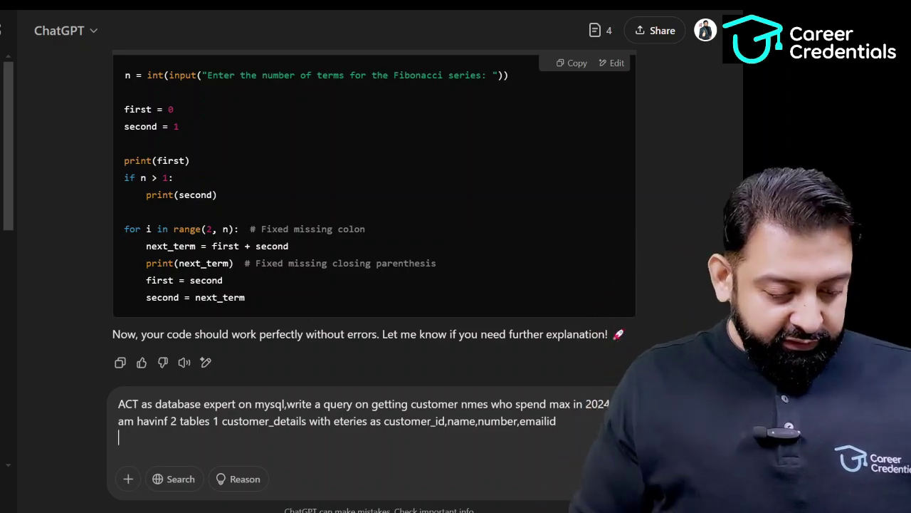
text(2.)
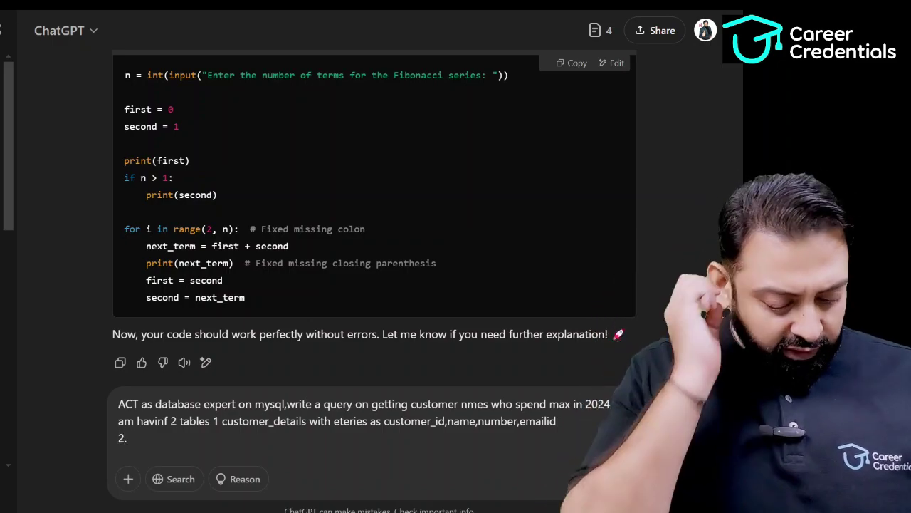
text(bill_details)
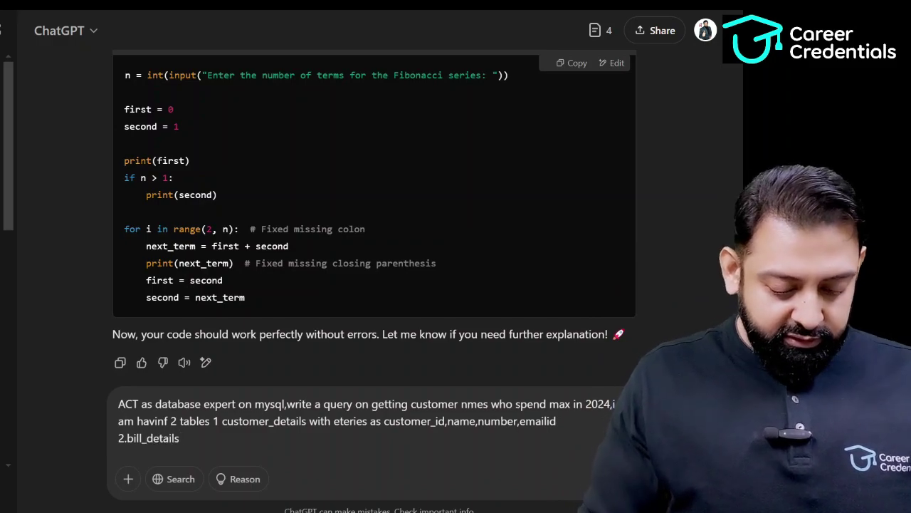
text( havin)
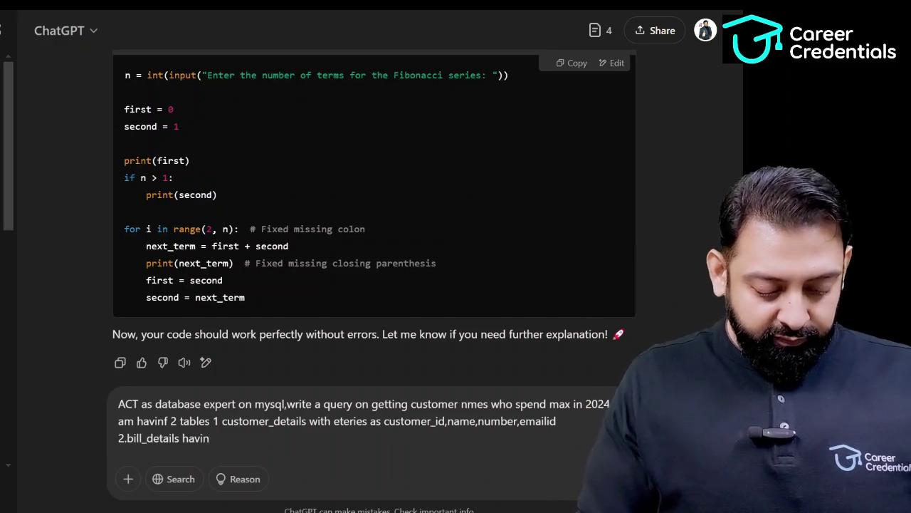
text(g en)
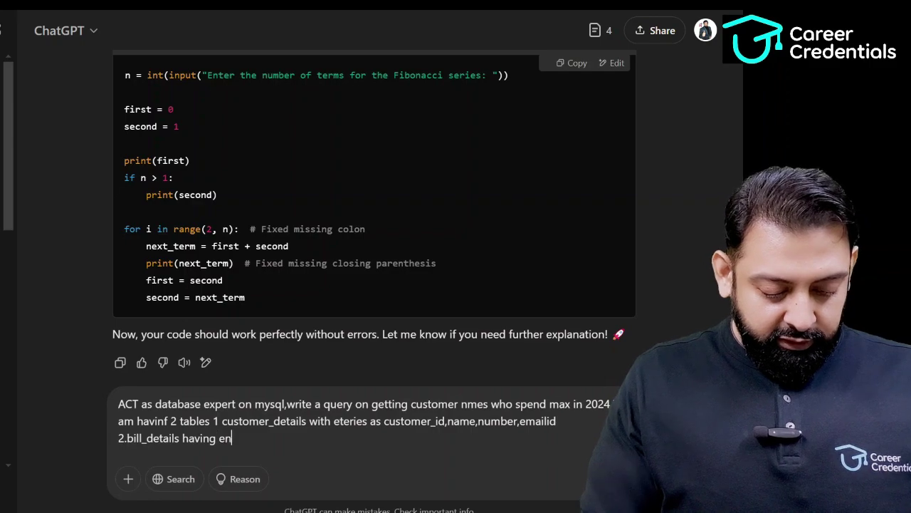
text(teries on)
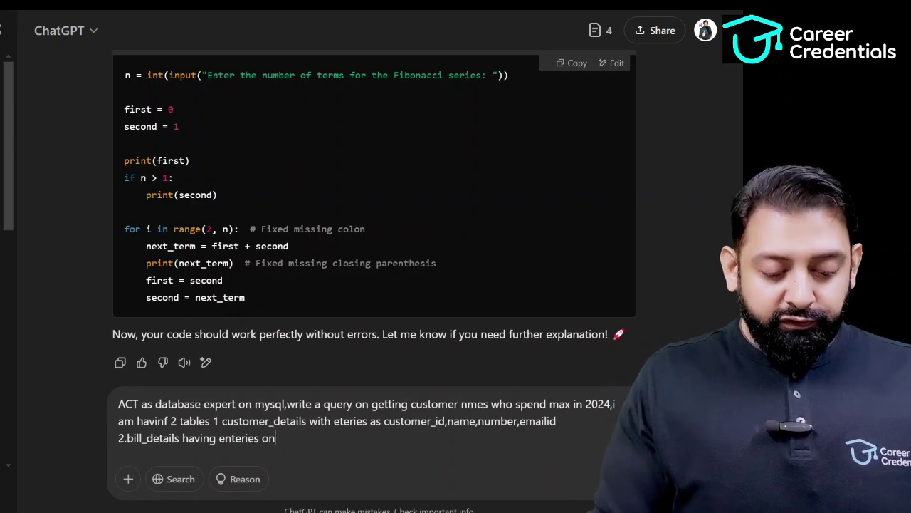
key(BackSpace)
key(BackSpace)
text(f)
key(BackSpace)
text(of )
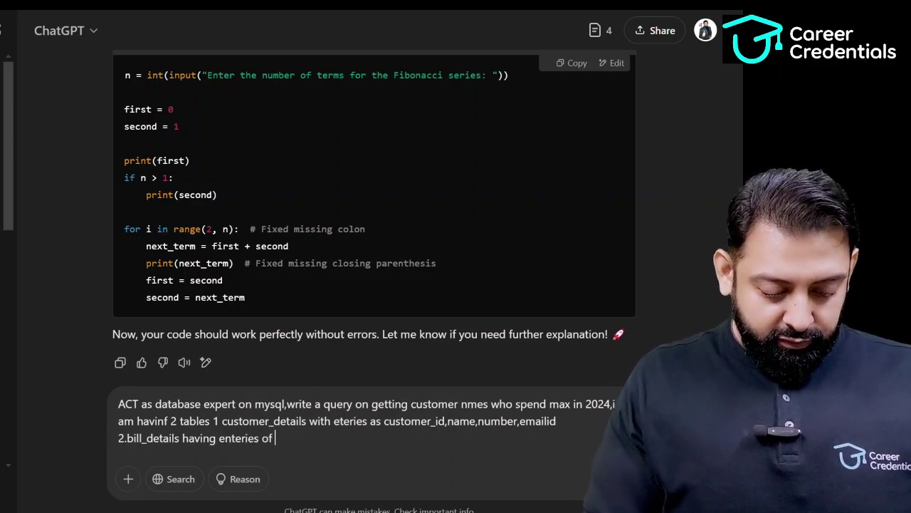
Step: List the second table's columns in the prompt as "bill_id,date,amount"
text(bill_i)
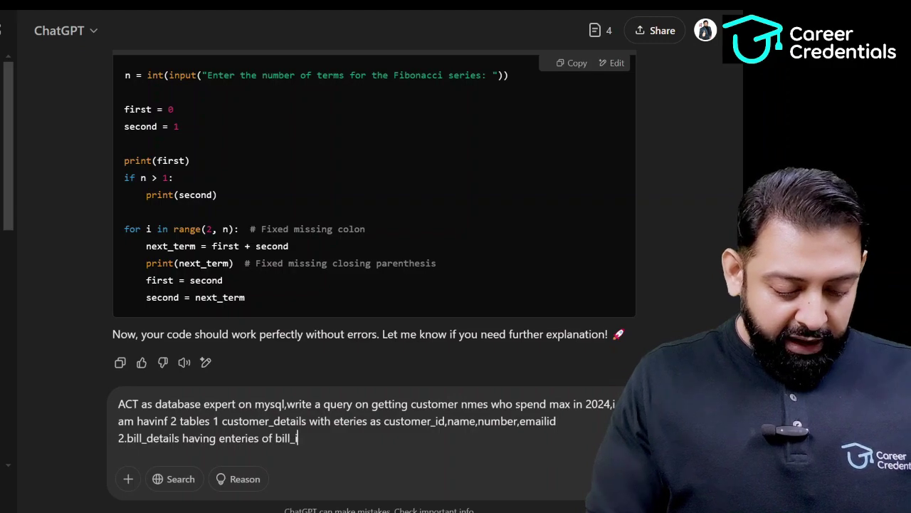
text(d,date)
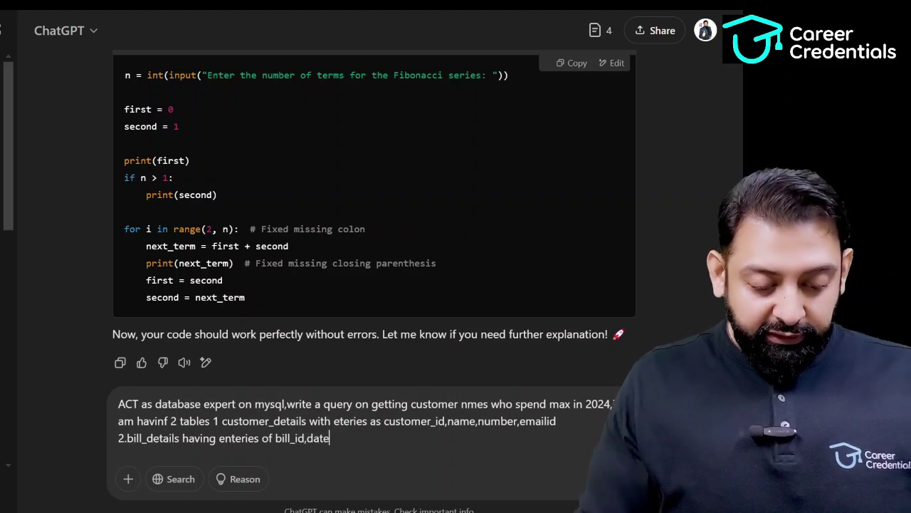
text(,amount)
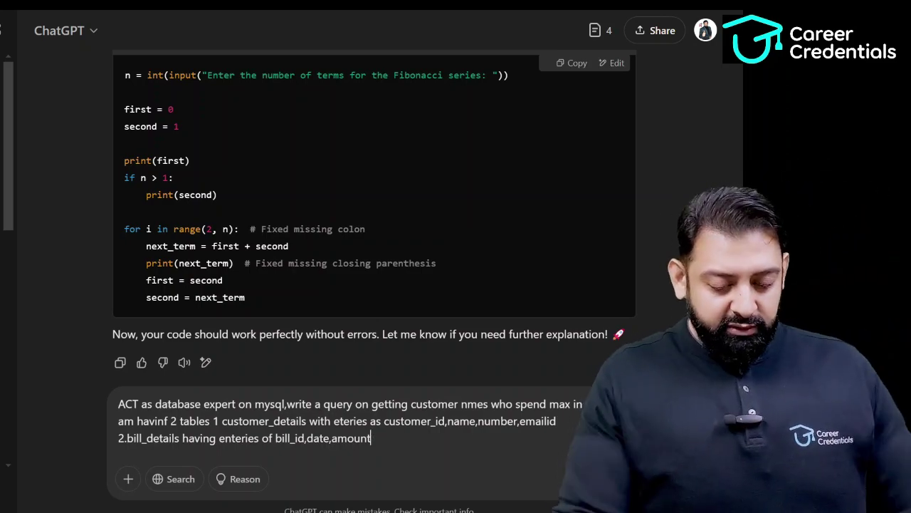
Step: End the prompt with ",give me sql qery" and send it
text(,give)
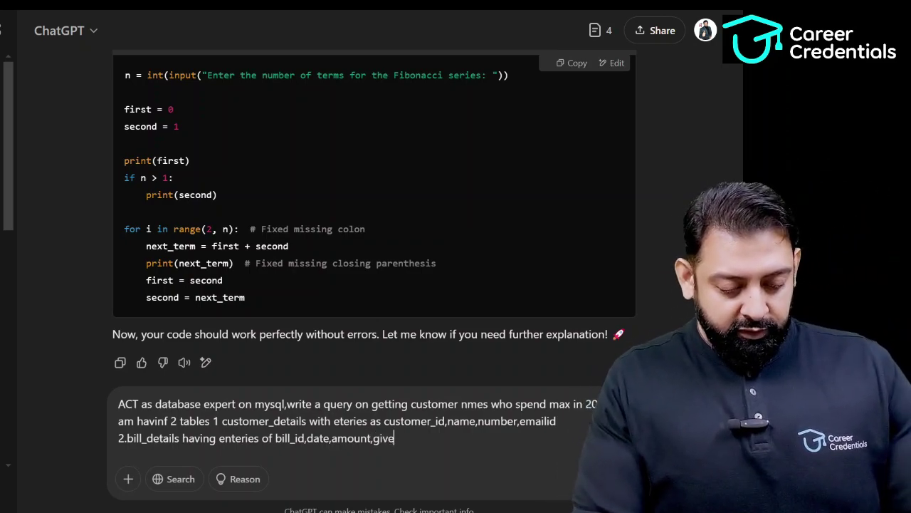
text( me sql )
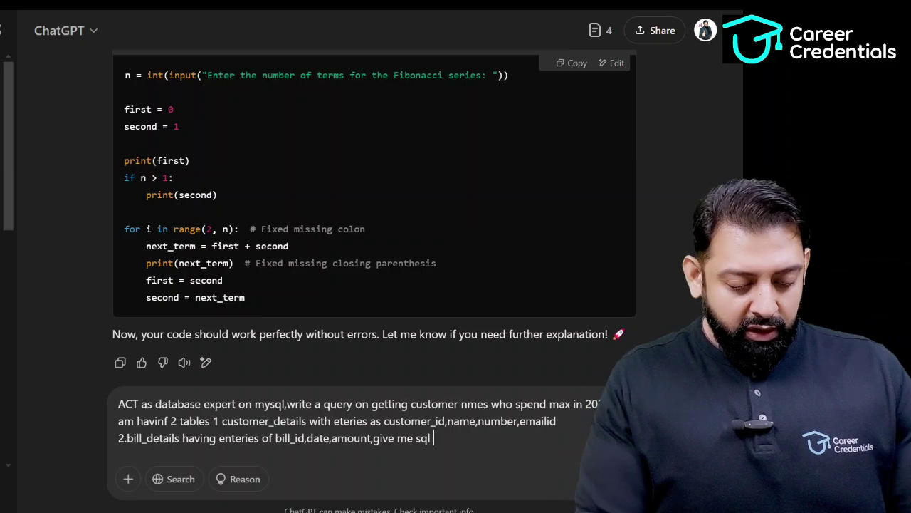
text(qery)
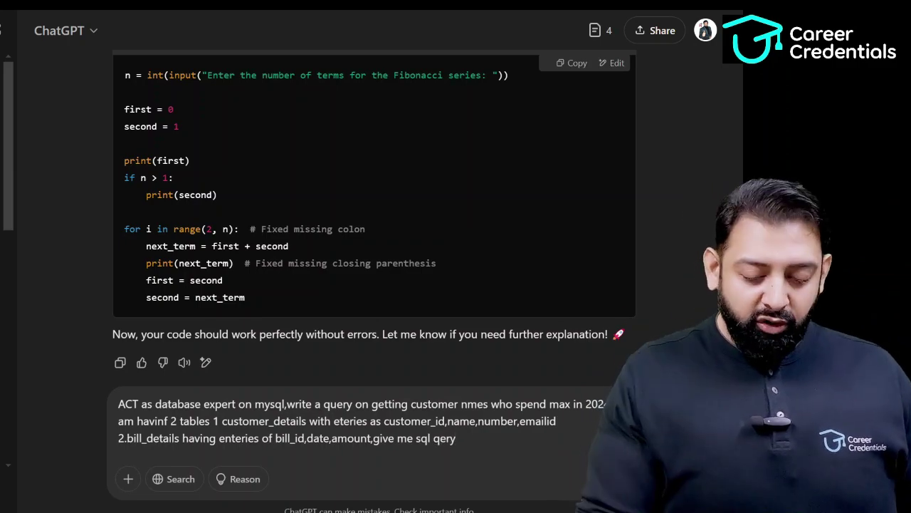
key(Return)
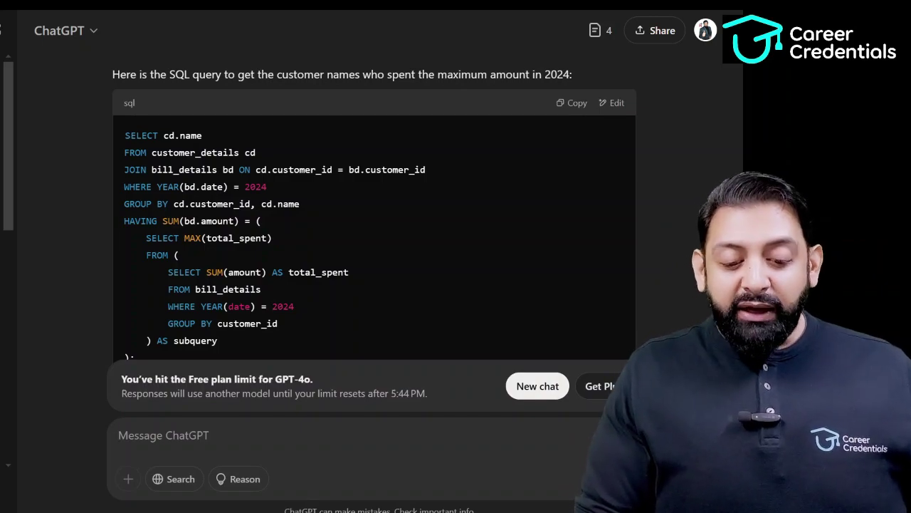
Step: Start a new chat
key(ctrl+shift+o)
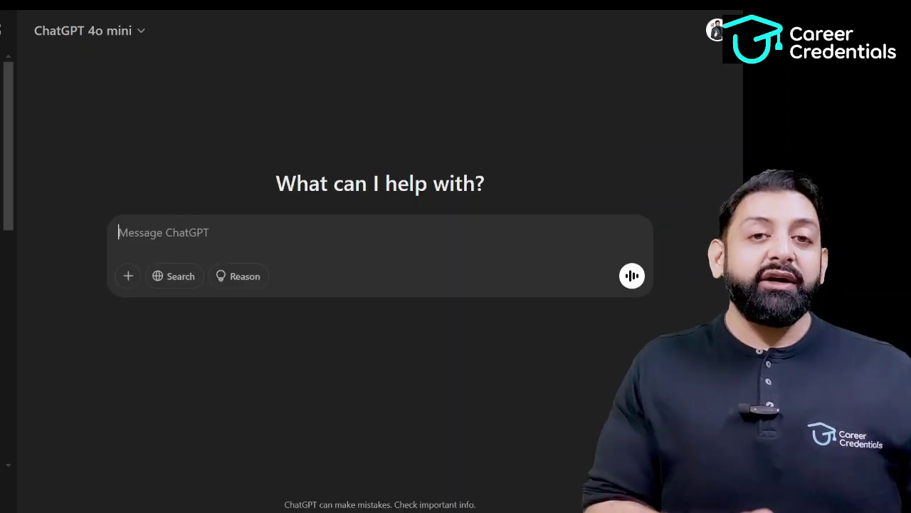